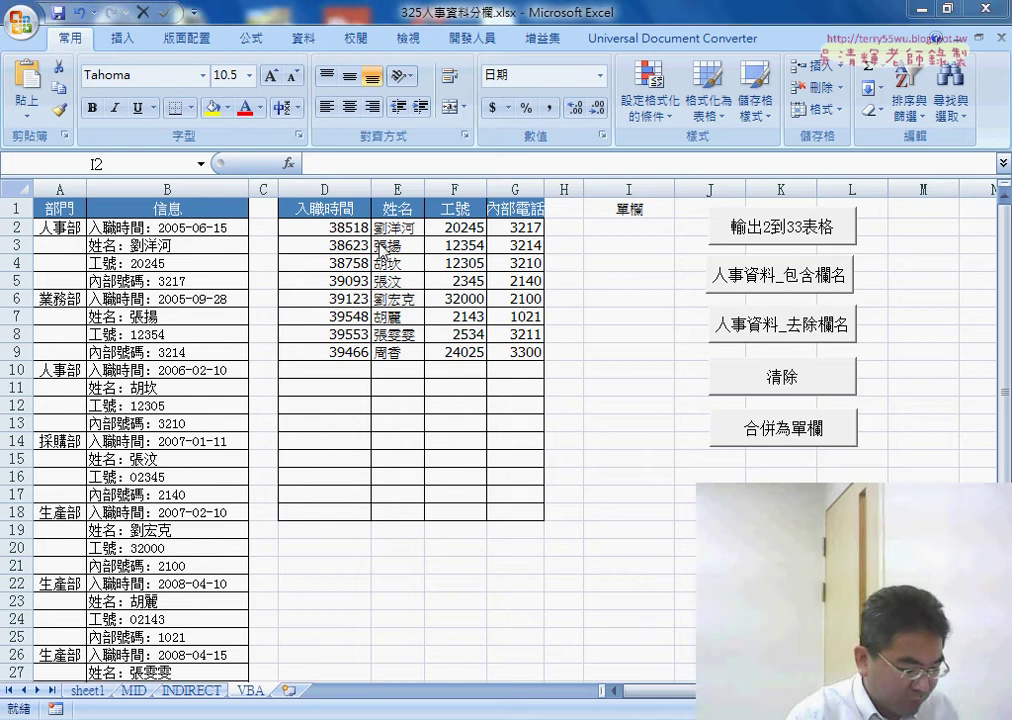
Step: Select D2:G9 and run the 合併為單欄 macro to stack each record's fields into column I
left_click_drag(330, 227, 530, 352)
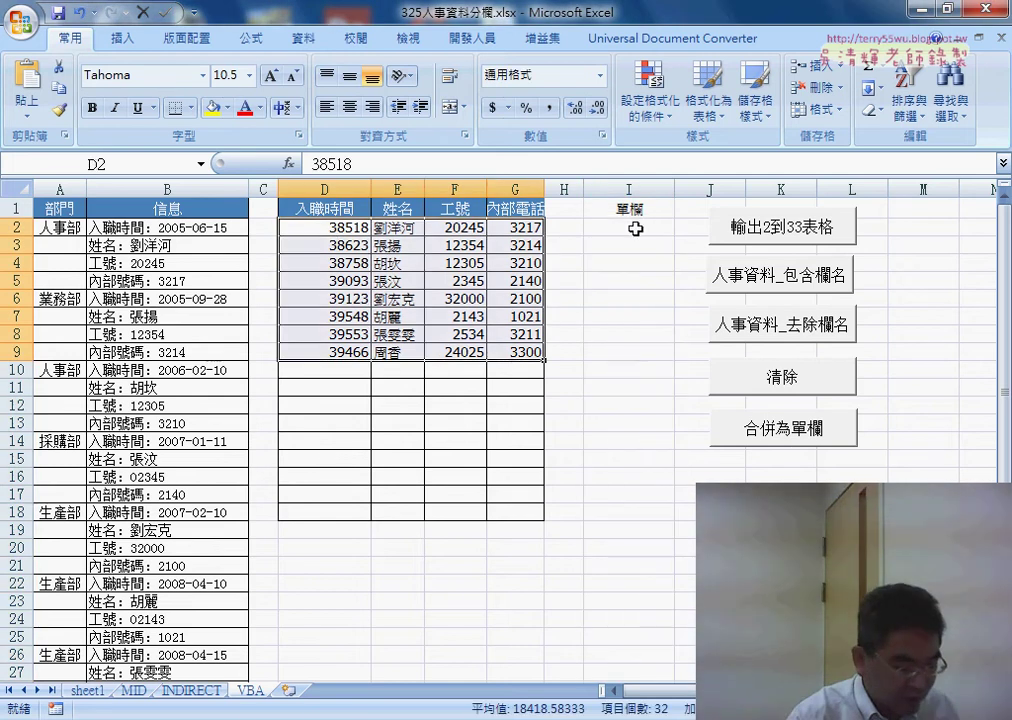
left_click(805, 433)
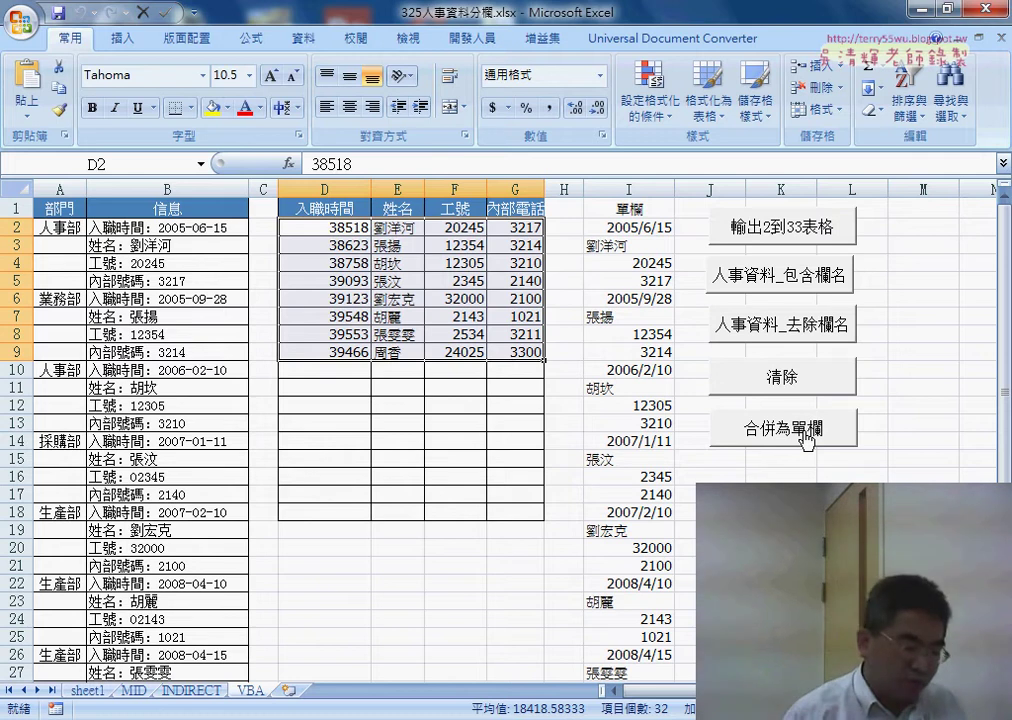
right_click(806, 437)
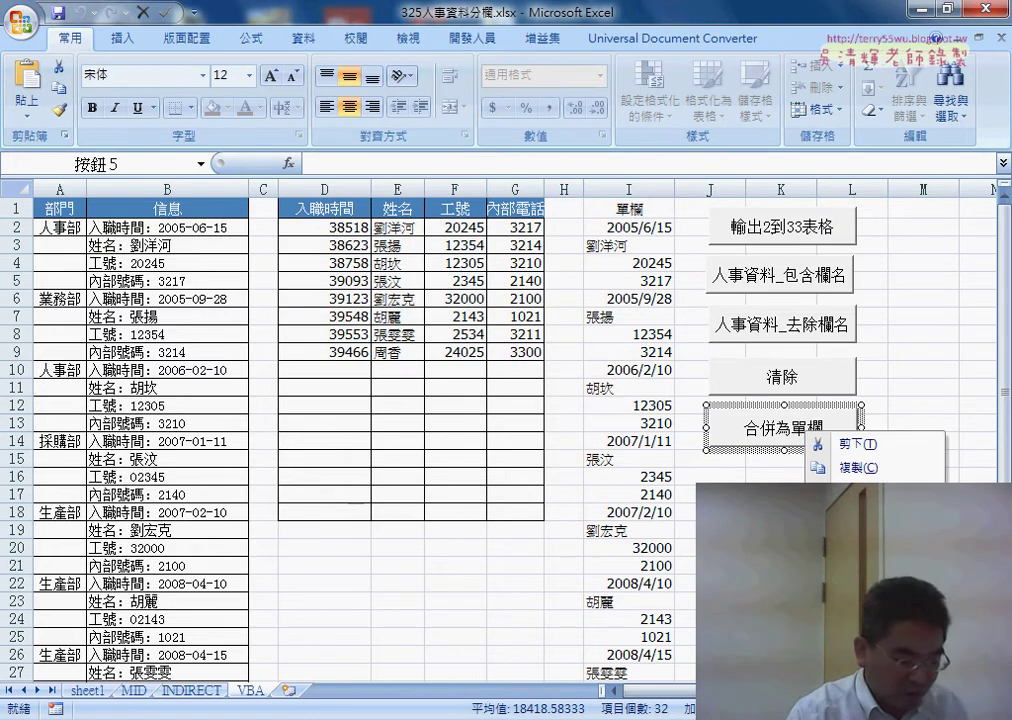
Step: Open the 合併為單欄 macro in the VBA editor and highlight its For Each loop
left_click(860, 582)
left_click(967, 443)
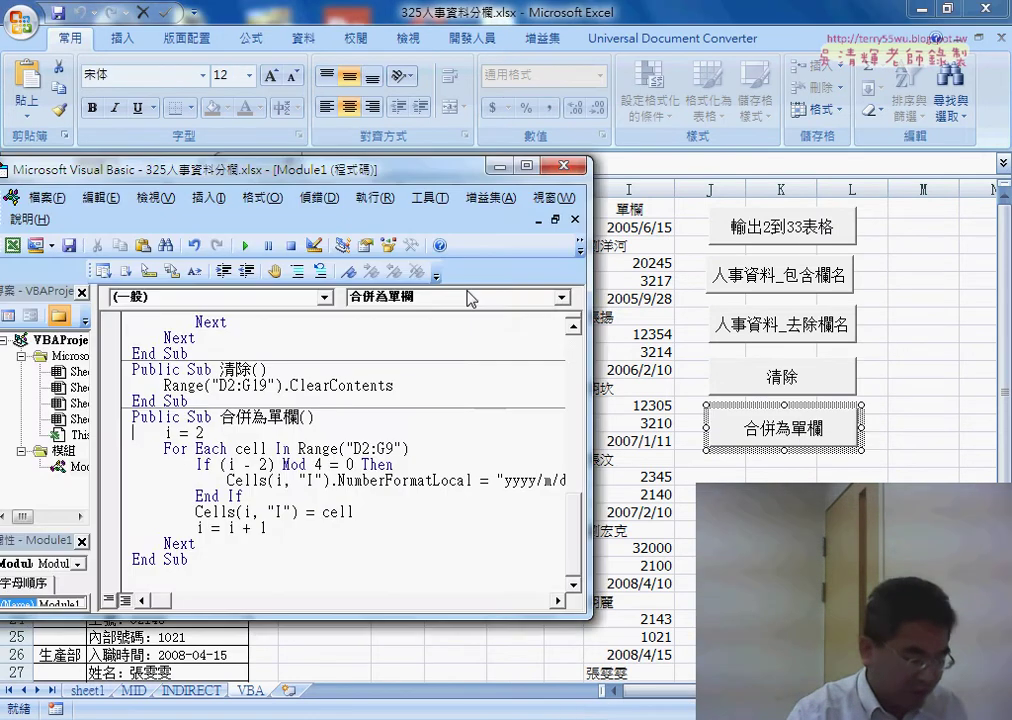
left_click_drag(456, 172, 748, 186)
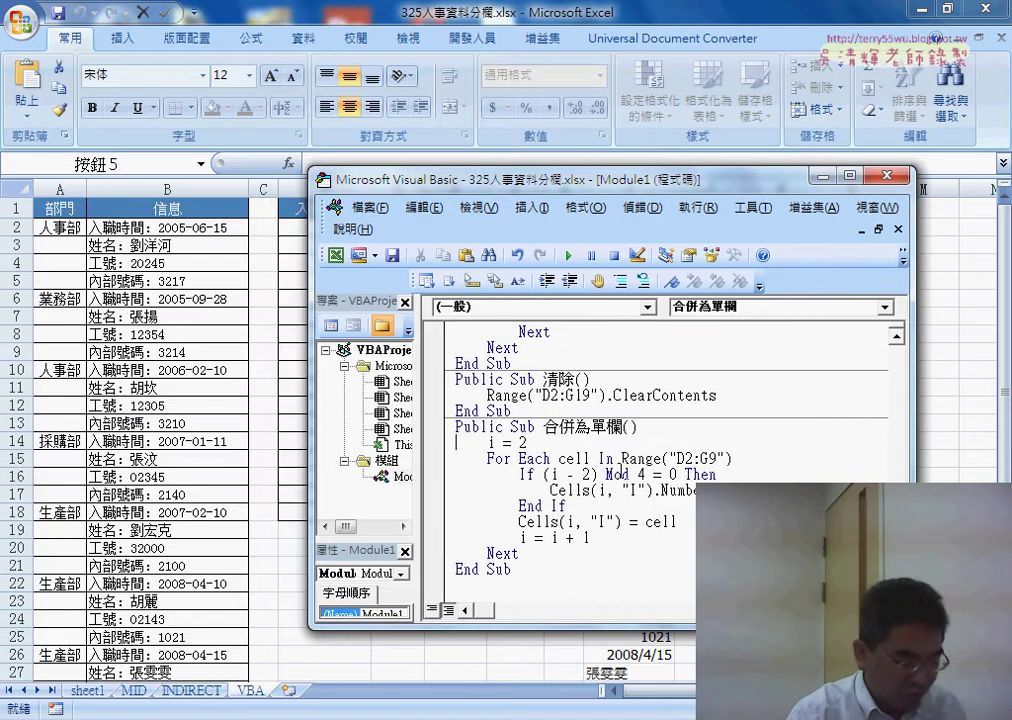
left_click_drag(488, 459, 556, 459)
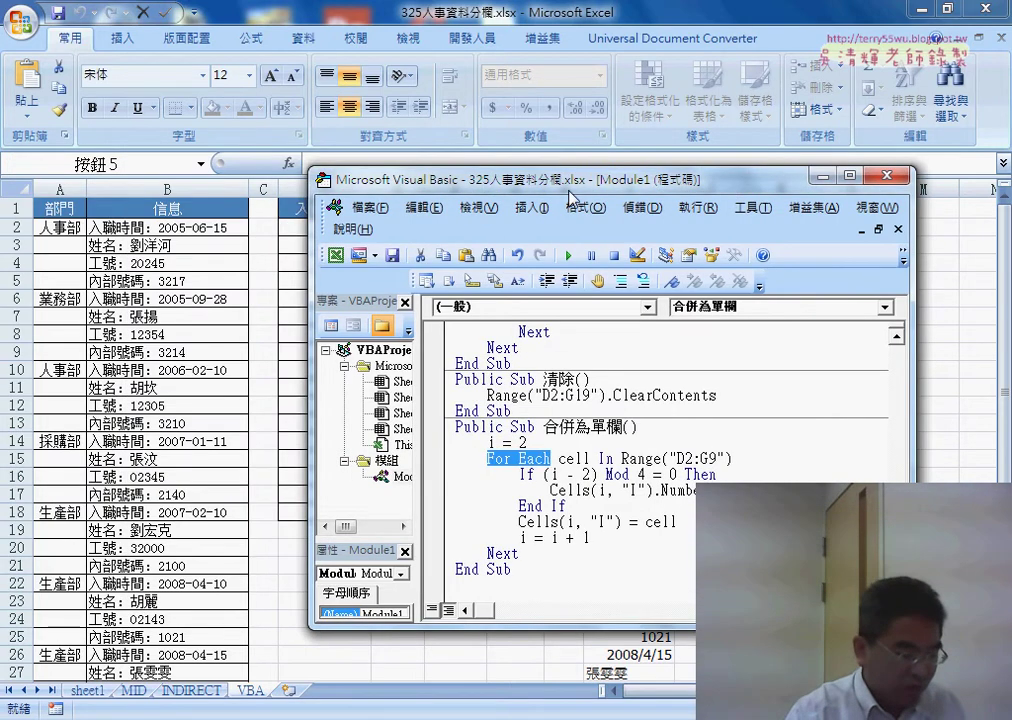
left_click_drag(571, 196, 578, 342)
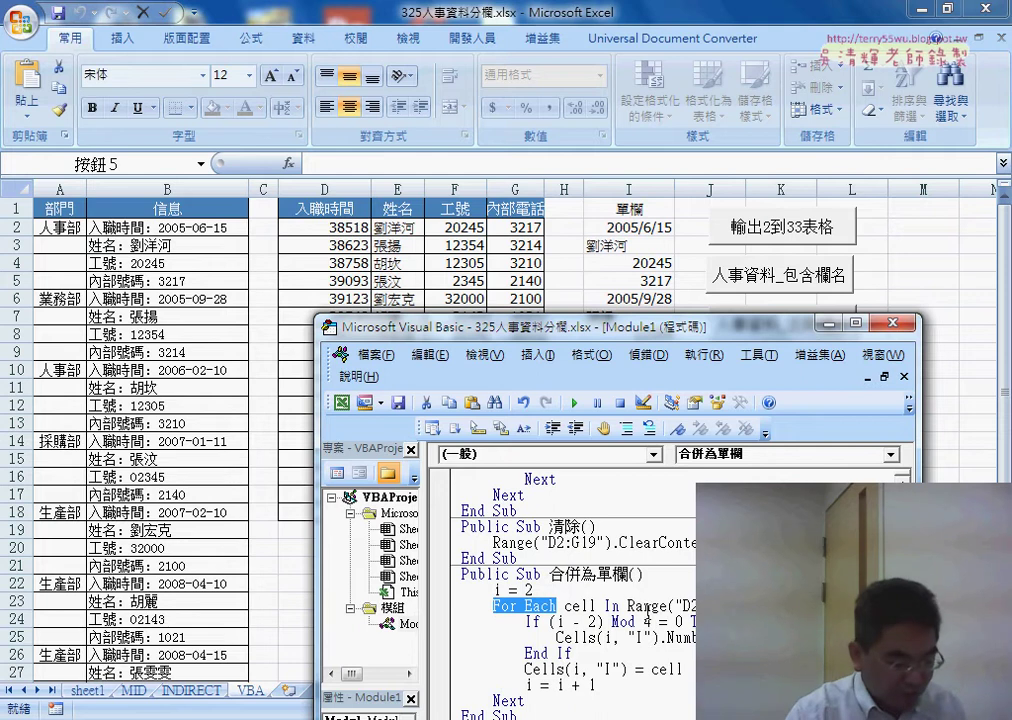
Step: Highlight the Range("D2:G9") source range and the cell variable in the assignment
left_click_drag(627, 605, 700, 605)
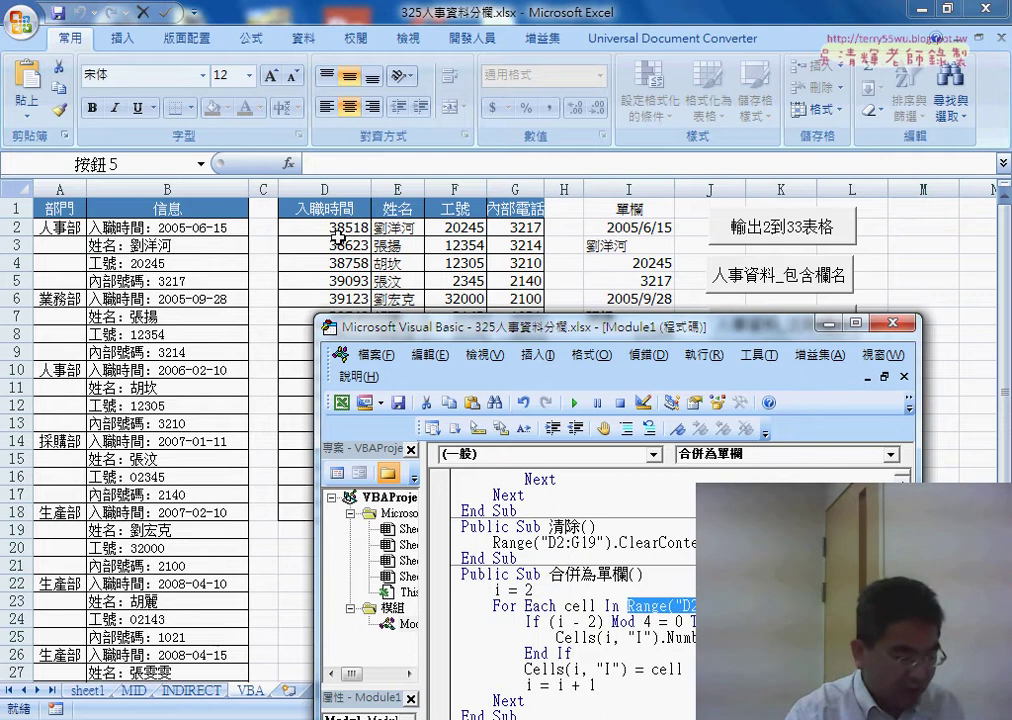
left_click_drag(388, 340, 313, 393)
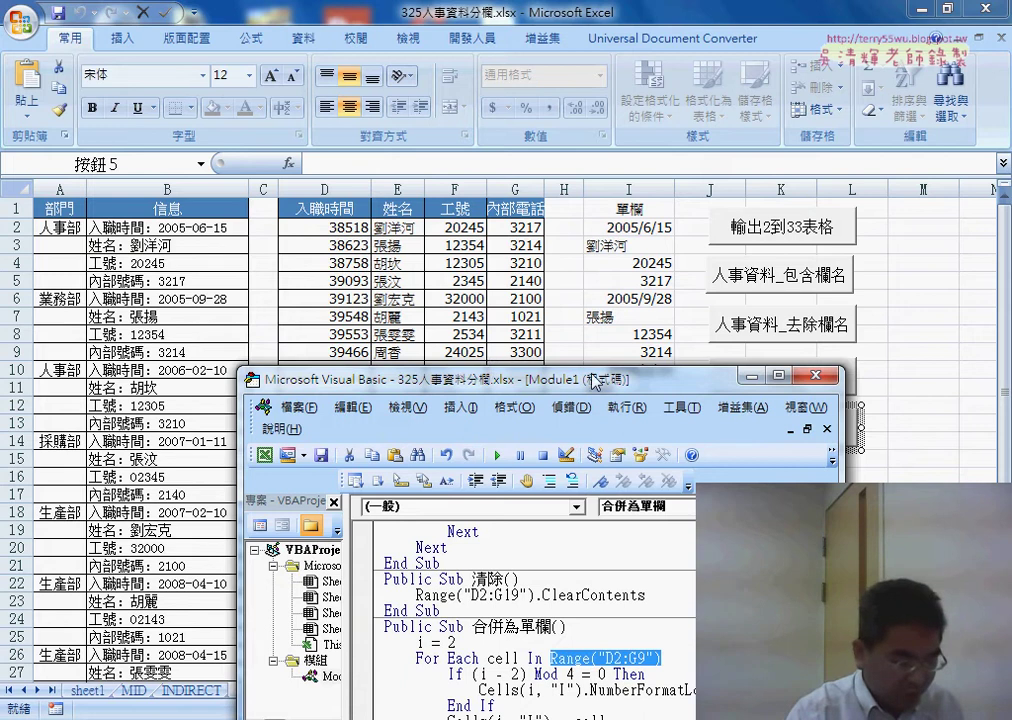
left_click_drag(596, 381, 636, 197)
left_click_drag(645, 537, 606, 537)
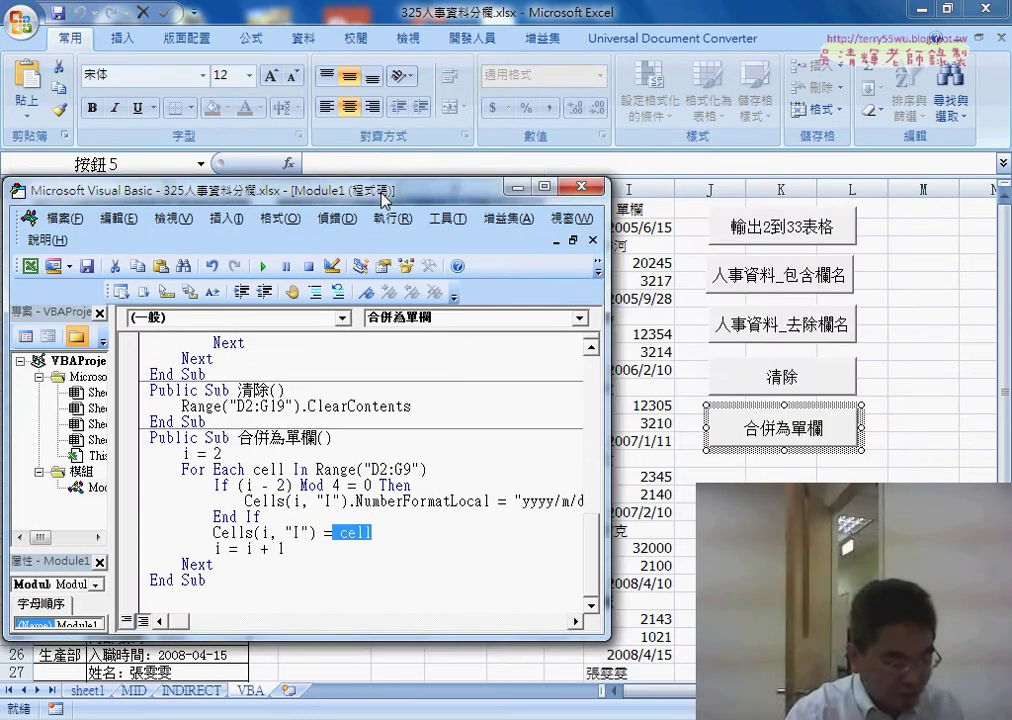
left_click_drag(657, 198, 348, 188)
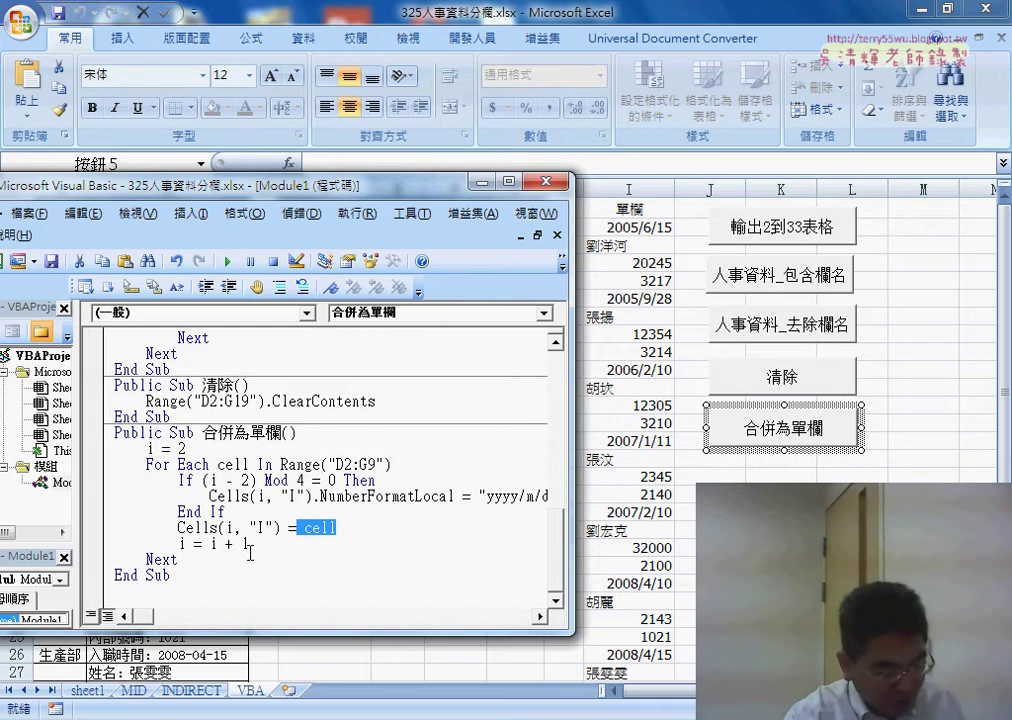
Step: Highlight the Cells(i, "I") target, the i = 2 start, i = i + 1 and the If block
left_click_drag(281, 527, 186, 527)
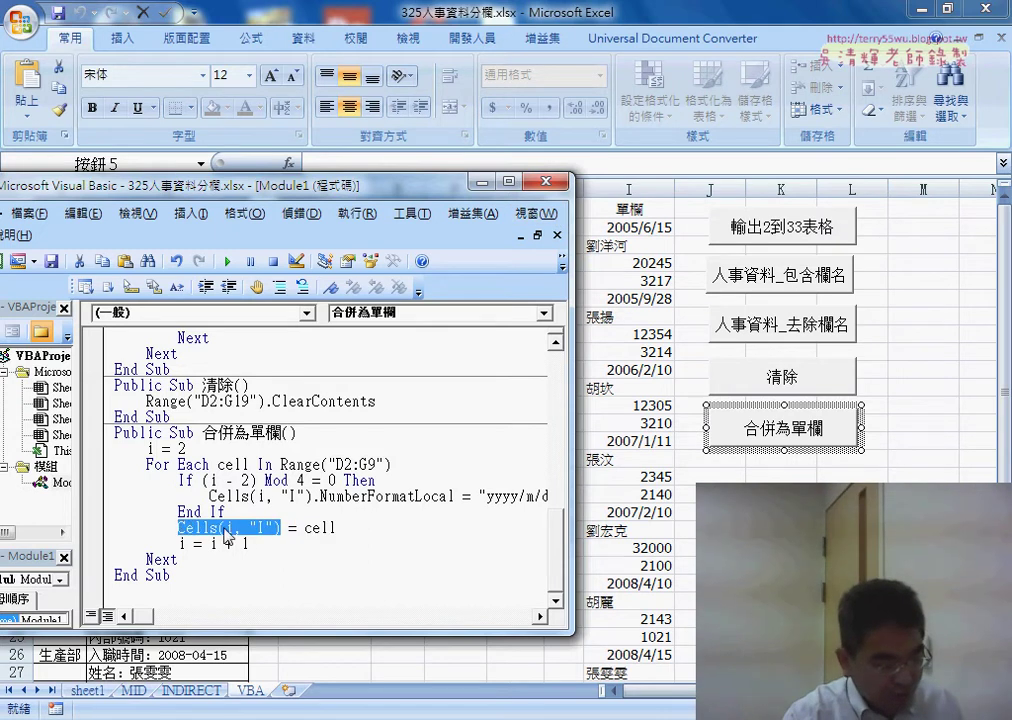
left_click(196, 448)
left_click_drag(157, 448, 148, 450)
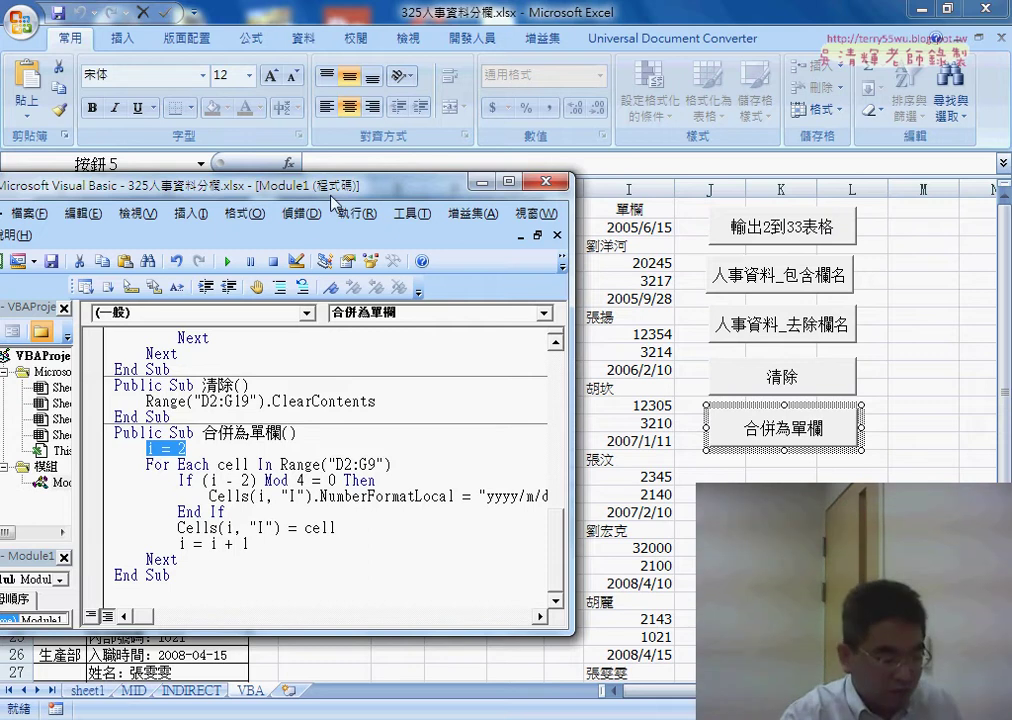
left_click_drag(335, 194, 290, 187)
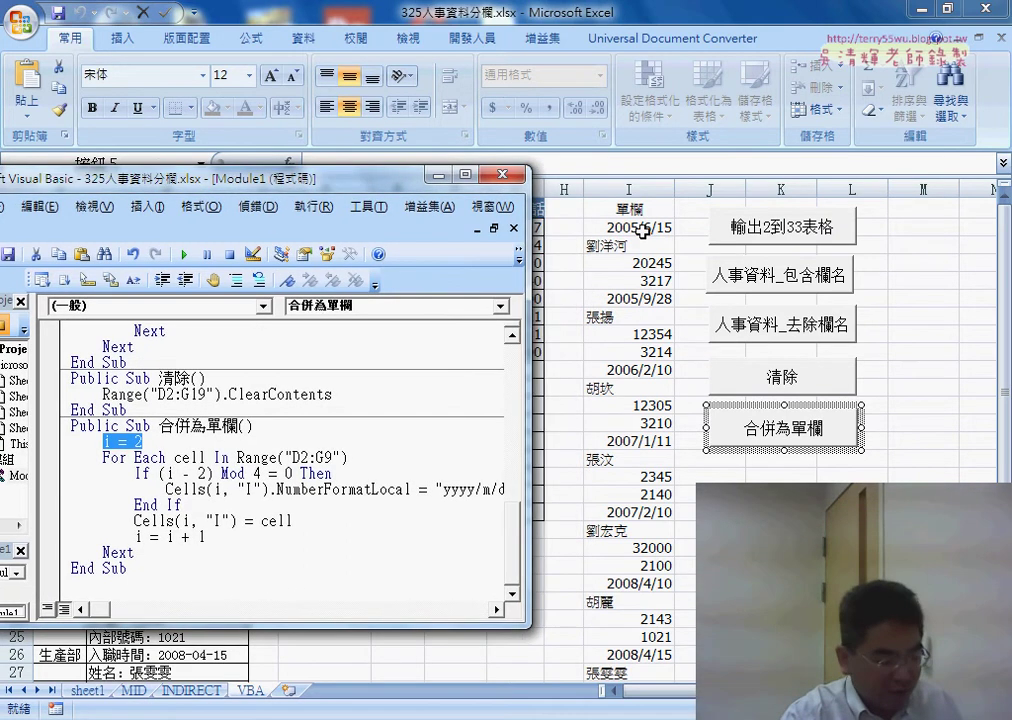
left_click_drag(205, 538, 136, 540)
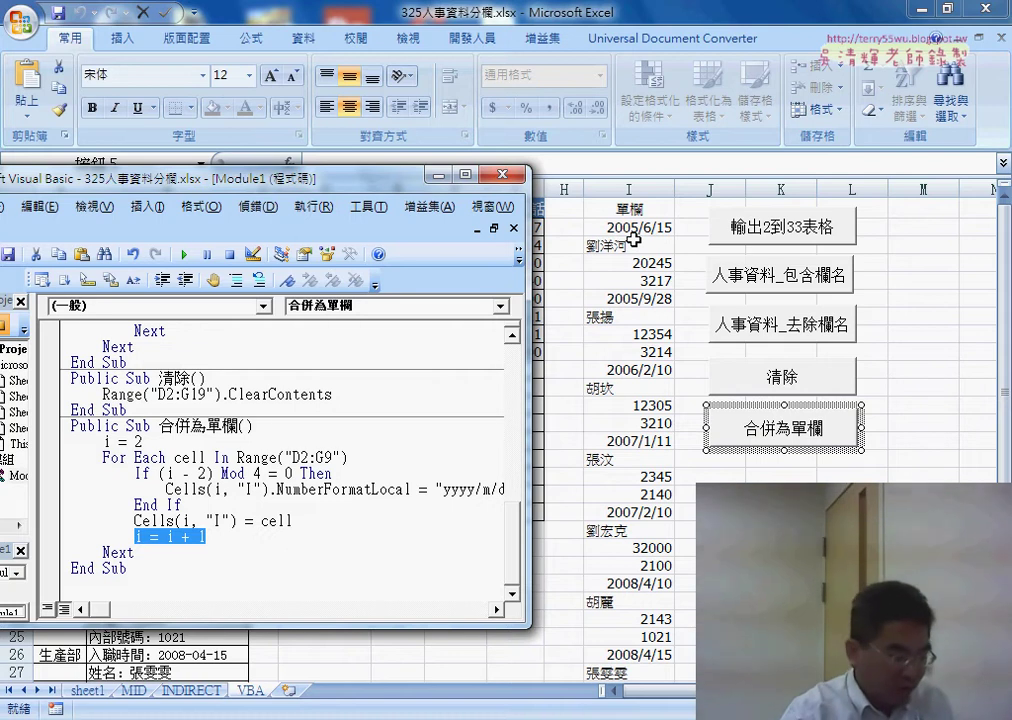
left_click_drag(185, 505, 64, 476)
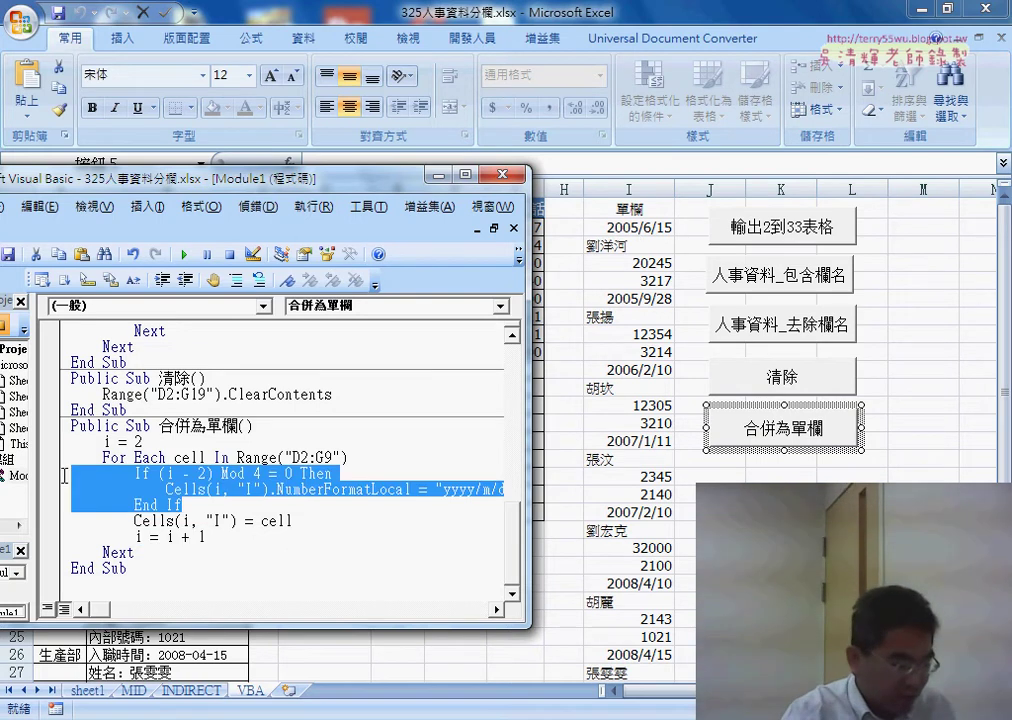
Step: Comment out the If…End If date-format lines with Comment Block
left_click_drag(206, 189, 291, 188)
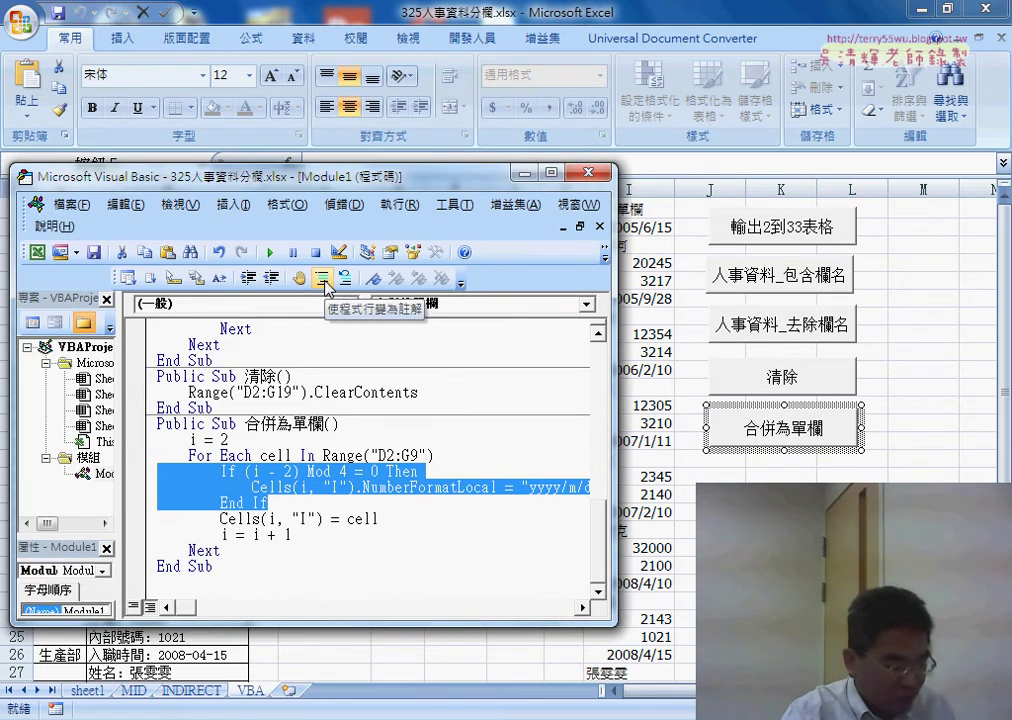
left_click(324, 281)
mouse_move(396, 188)
left_mouse_down()
mouse_move(230, 187)
mouse_move(276, 188)
left_mouse_up()
left_click(316, 501)
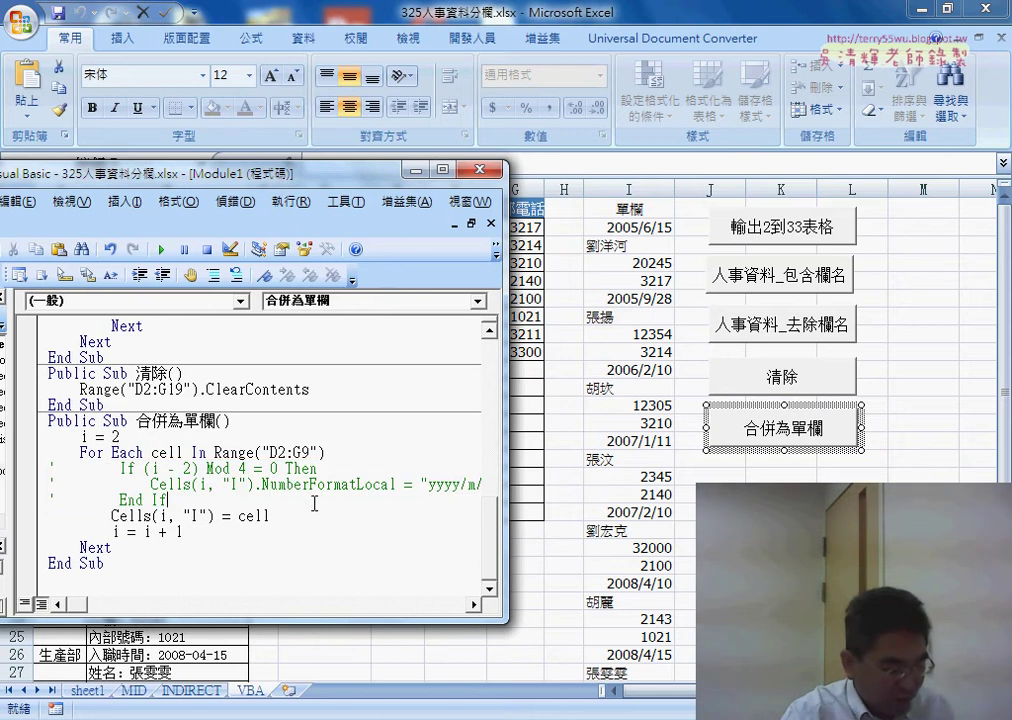
Step: Return to the worksheet, select cell I2 and scroll down the merged list
left_click(160, 249)
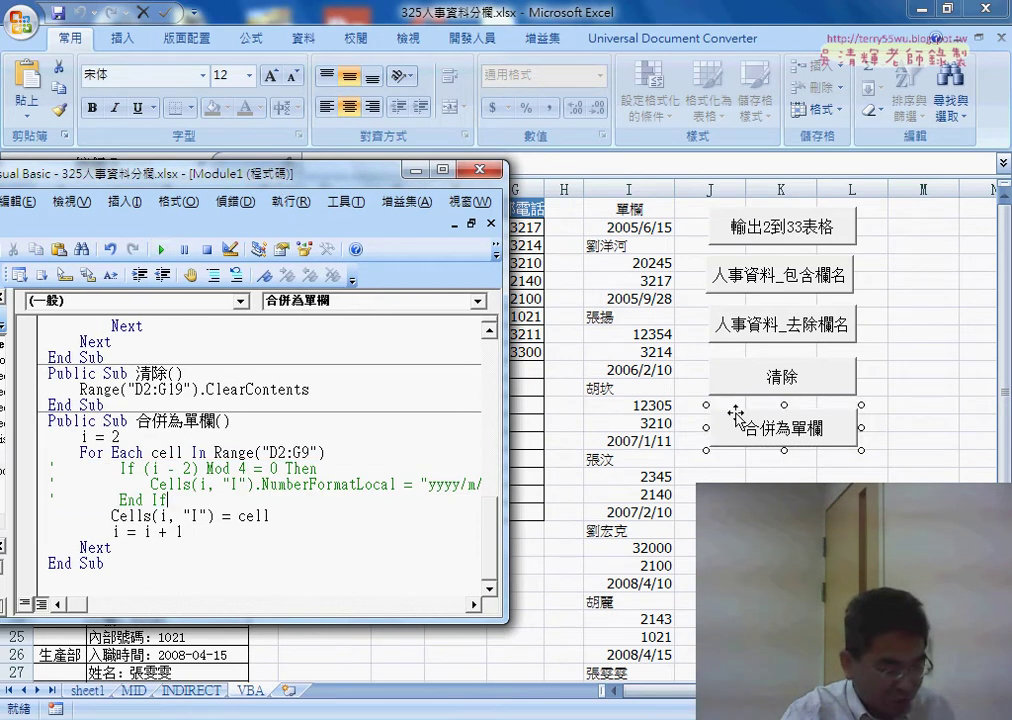
left_click(638, 235)
scroll(652, 575, "down", 4)
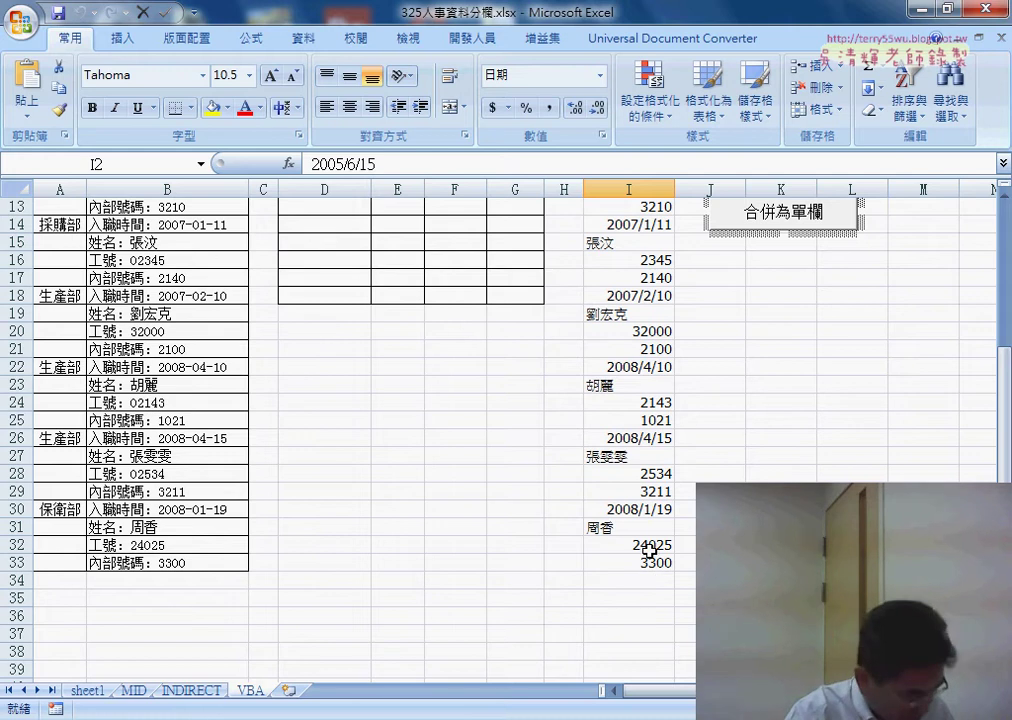
Step: Clear the merged results I2:I33 and rerun the macro without the date formatting
left_click(650, 560, "shift")
key("Delete")
scroll(650, 560, "up", 4)
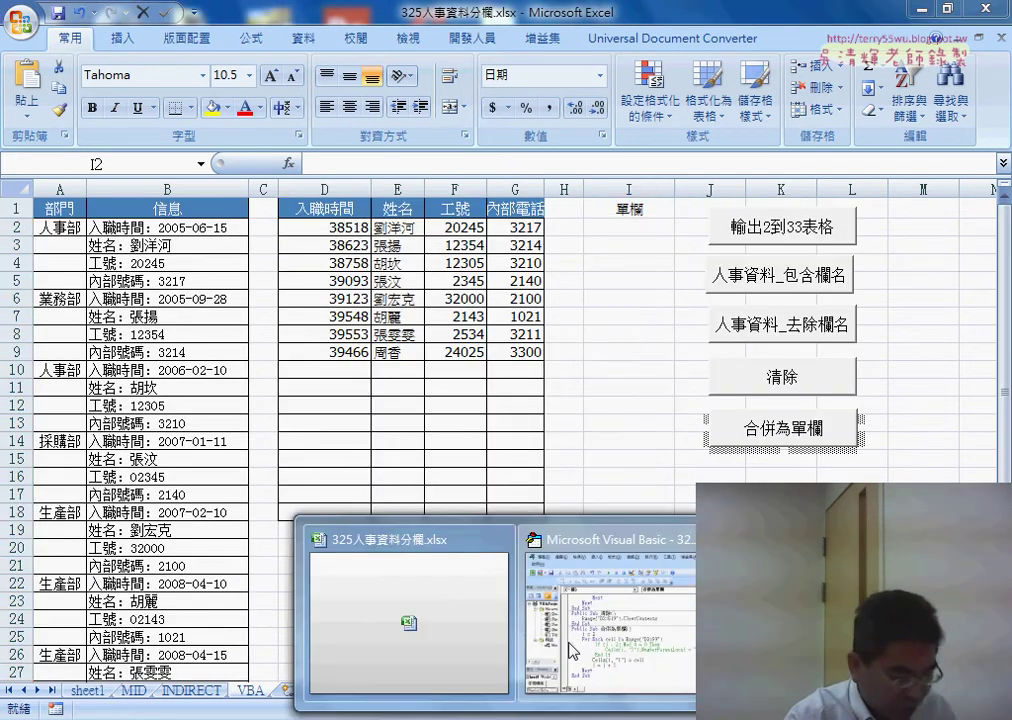
left_click(598, 615)
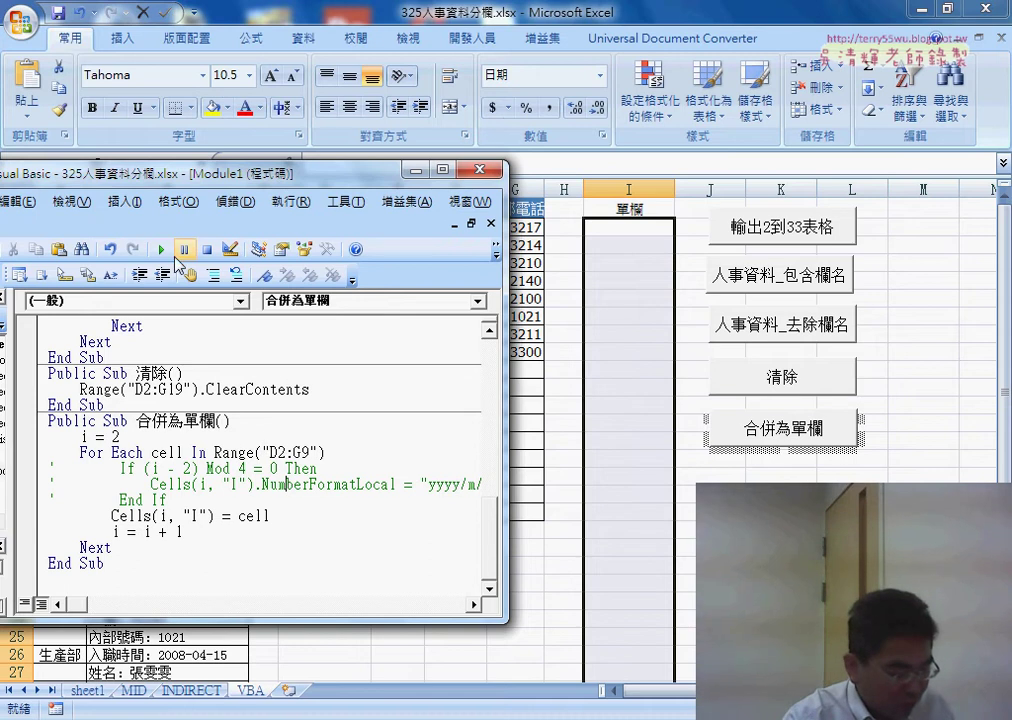
left_click(161, 249)
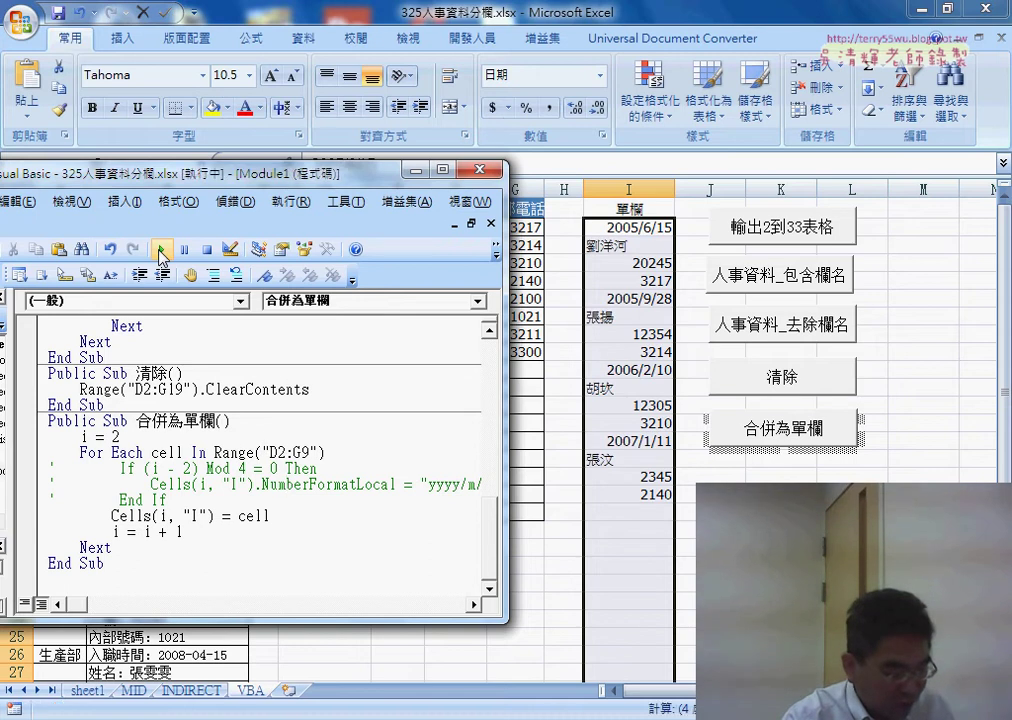
Step: Clear column I, set its number format to General, and rerun the 合併為單欄 macro
right_click(619, 258)
key("Escape")
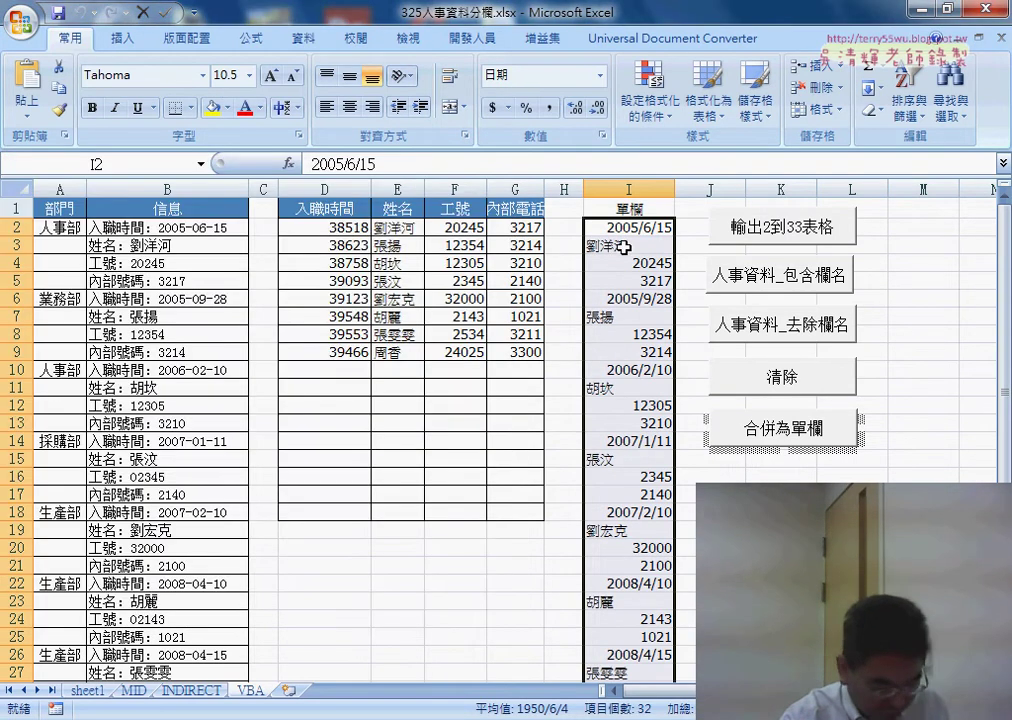
key("Delete")
right_click(634, 308)
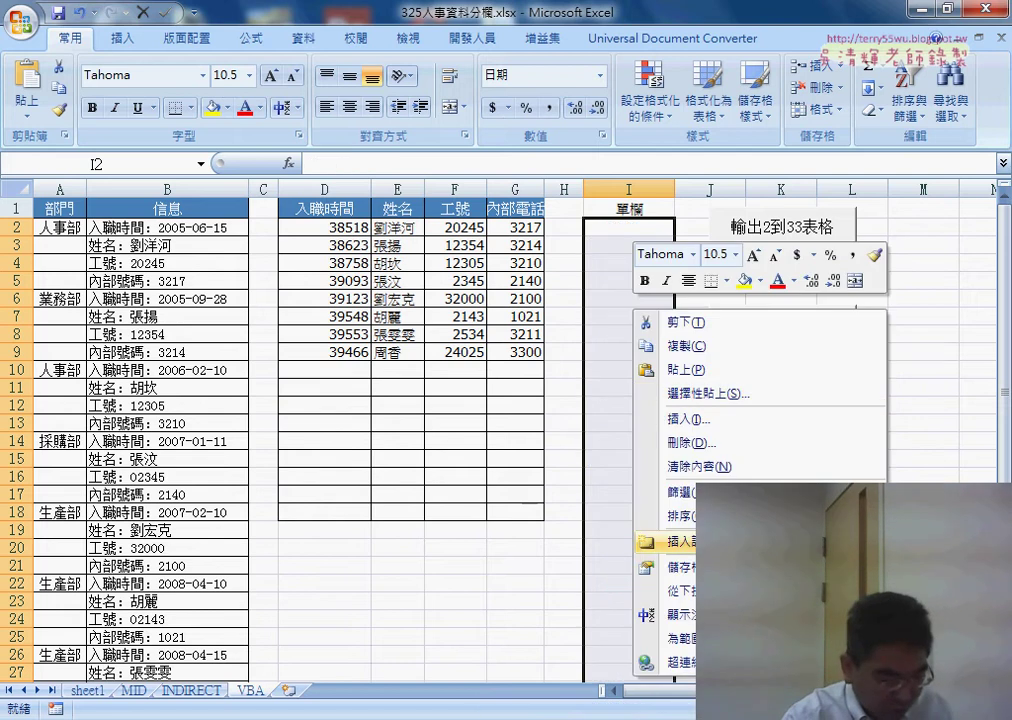
left_click(710, 566)
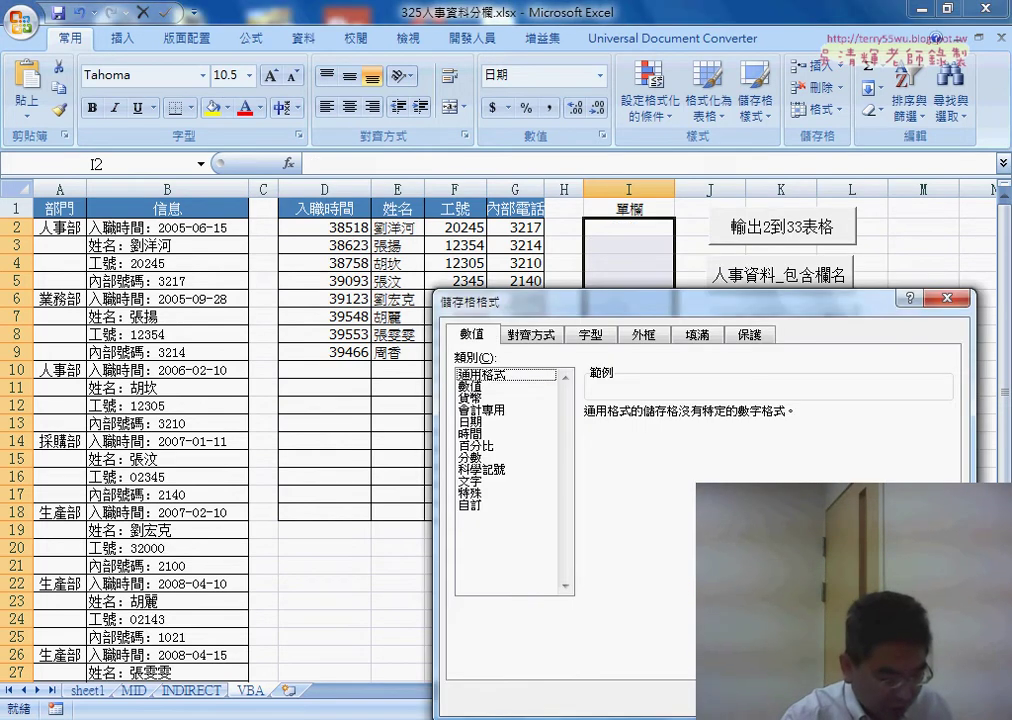
left_click(520, 376)
key("Return")
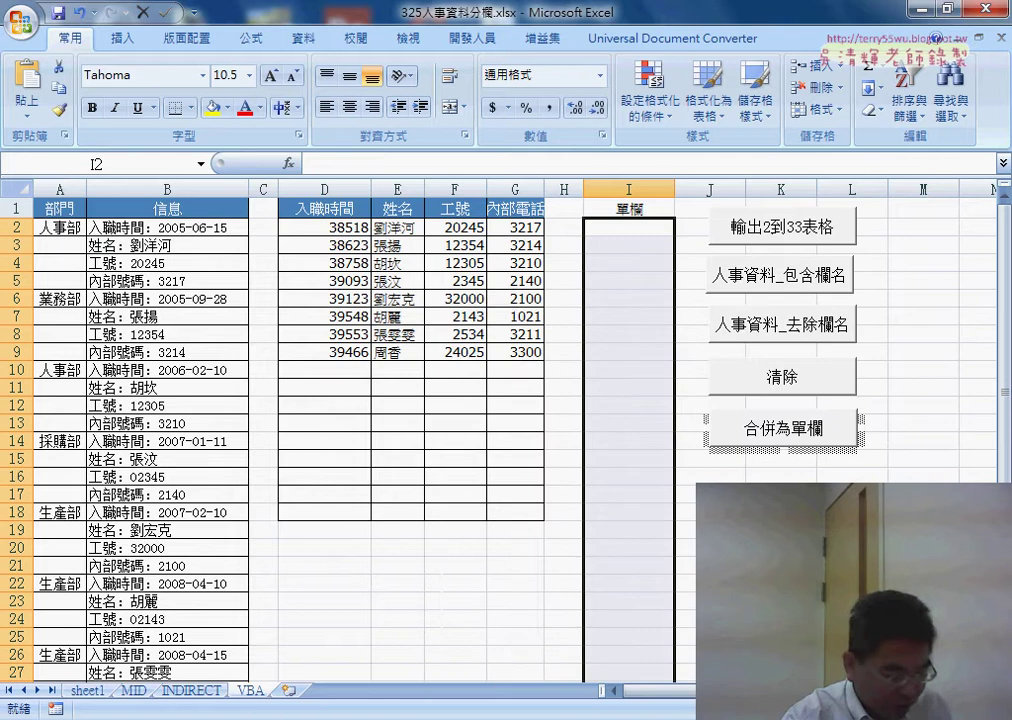
left_click(605, 641)
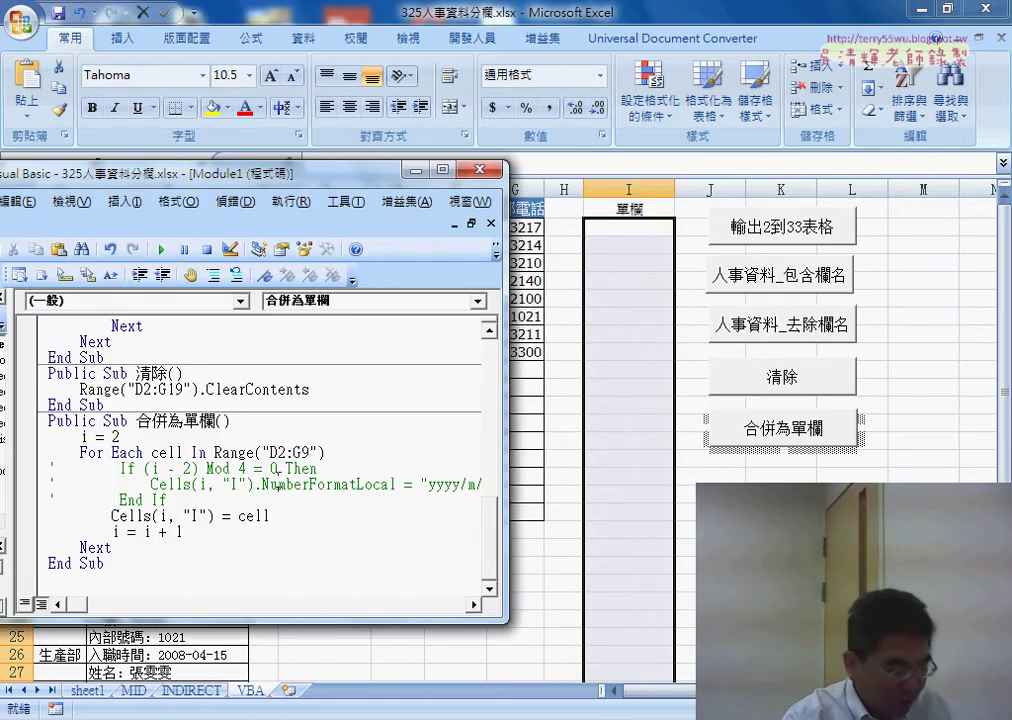
left_click(161, 249)
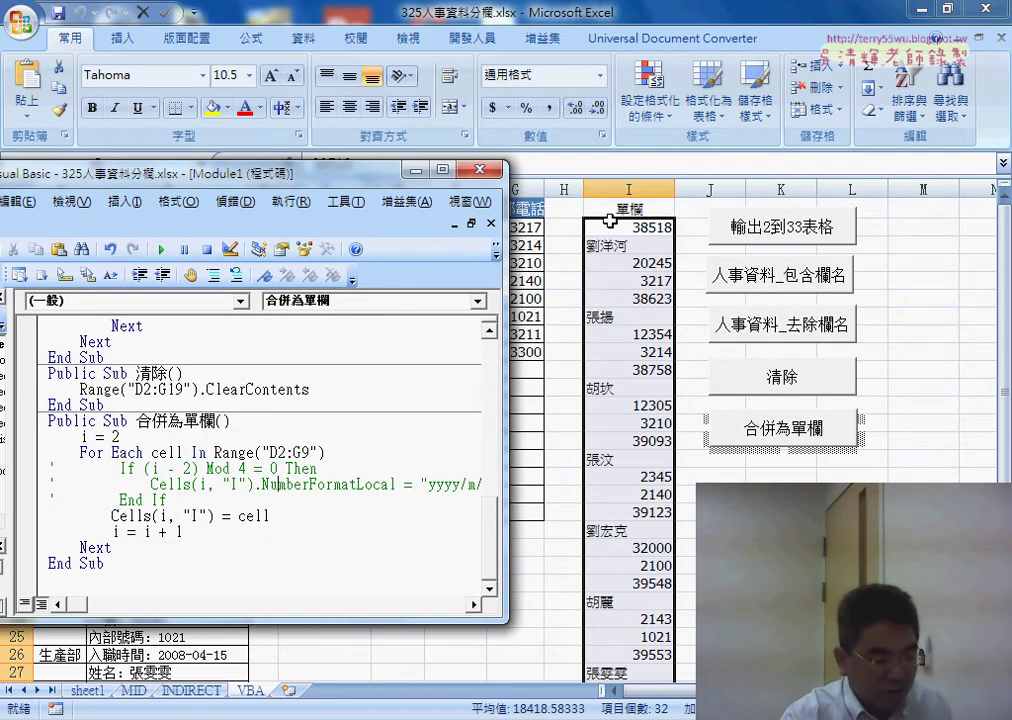
Step: Move the editor aside and circle 38518 in I2 and D2 with the pen, then clear the ink
mouse_move(359, 172)
left_mouse_down()
mouse_move(256, 257)
mouse_move(276, 297)
left_mouse_up()
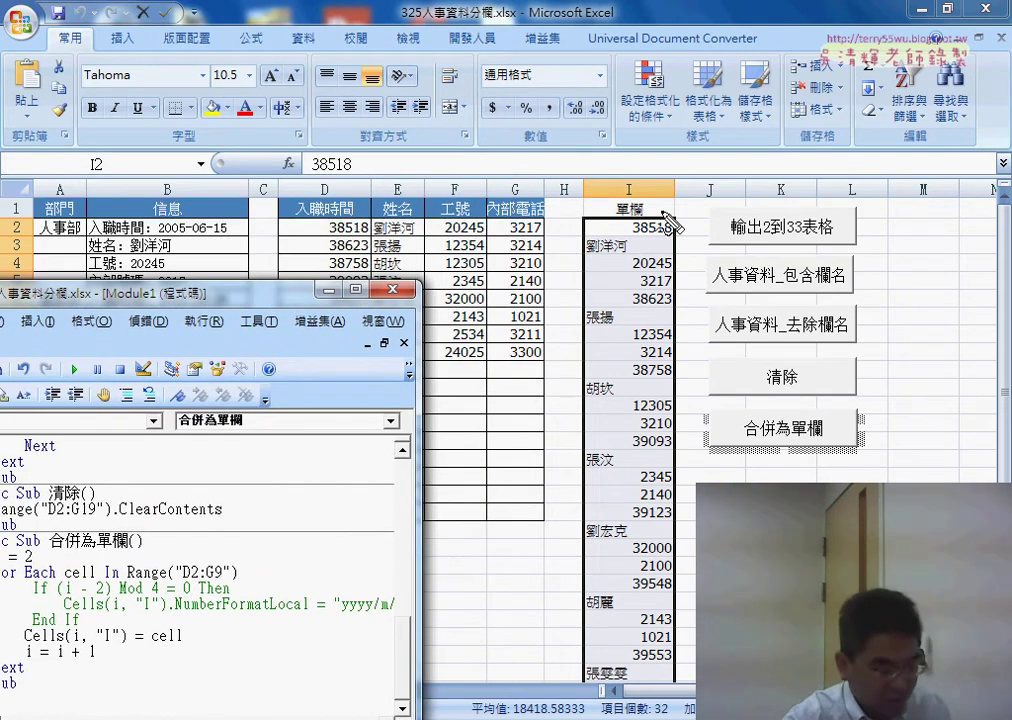
left_click_drag(650, 238, 505, 192)
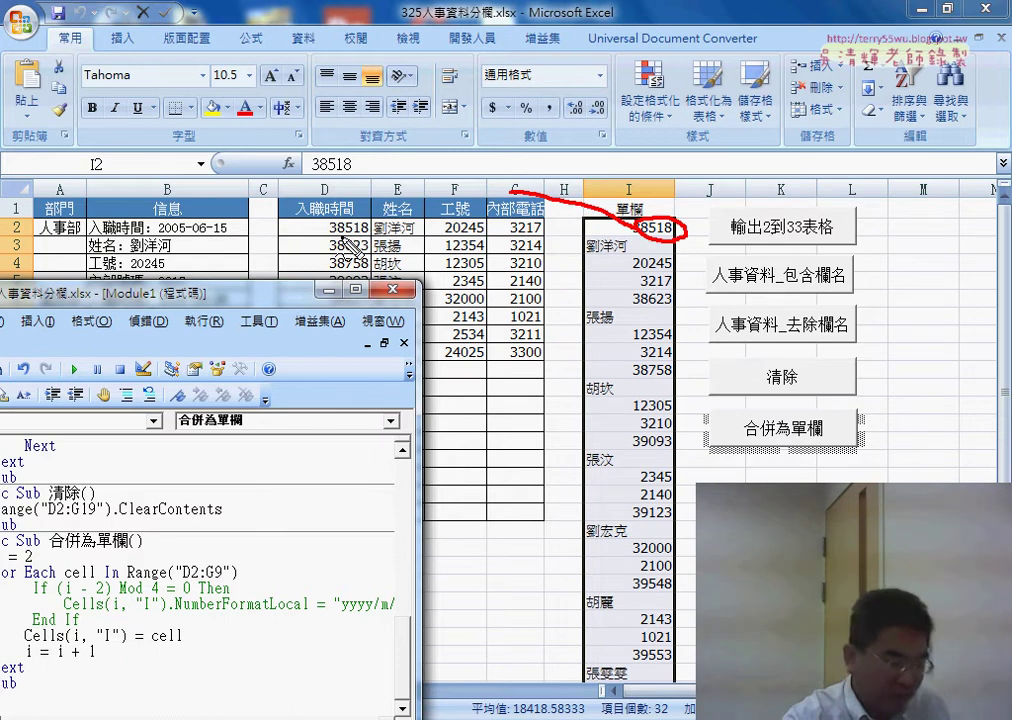
mouse_move(366, 226)
left_mouse_down()
mouse_move(361, 254)
mouse_move(515, 200)
left_mouse_up()
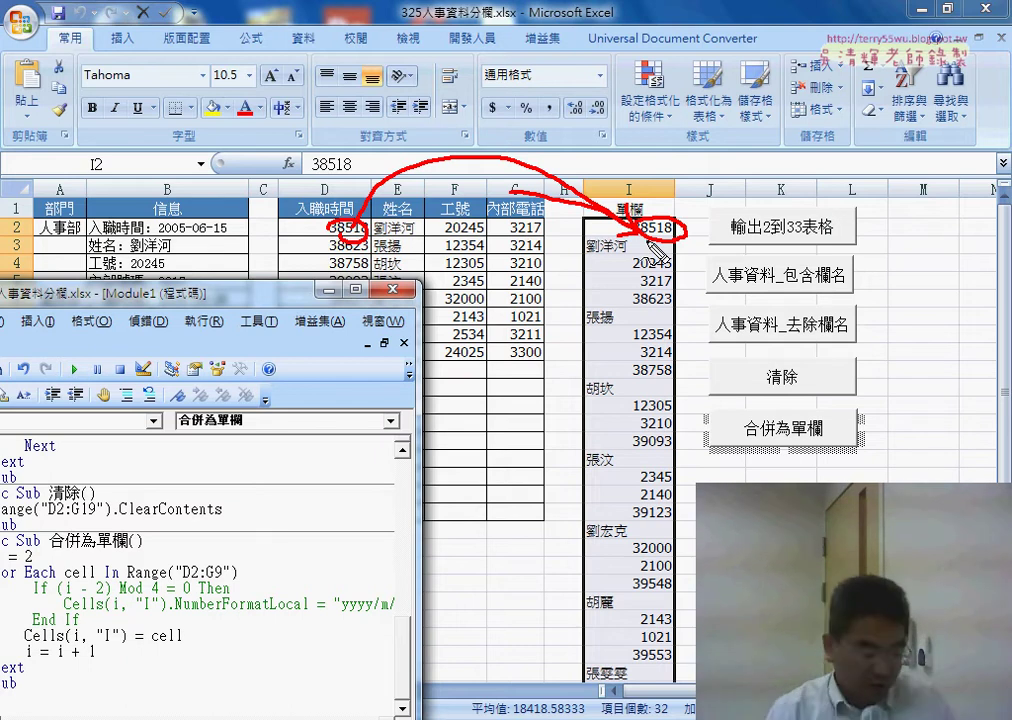
key("Escape")
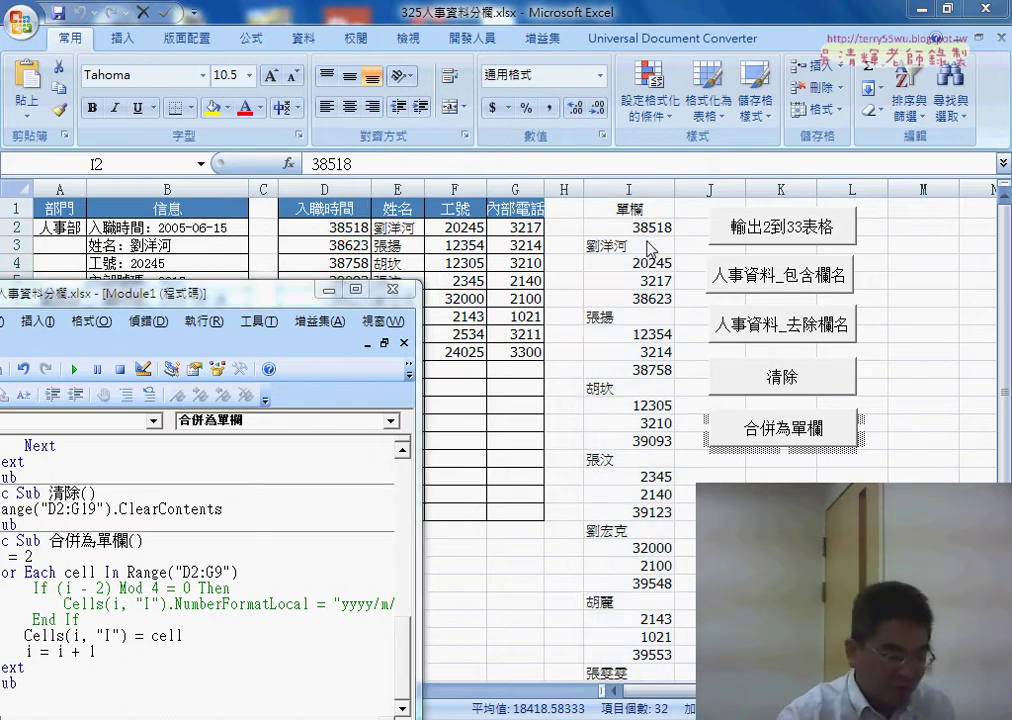
Step: In I2's Format Cells, view Date then Custom, select yyyy/m/d, and cancel without changes
left_click(646, 237)
right_click(646, 237)
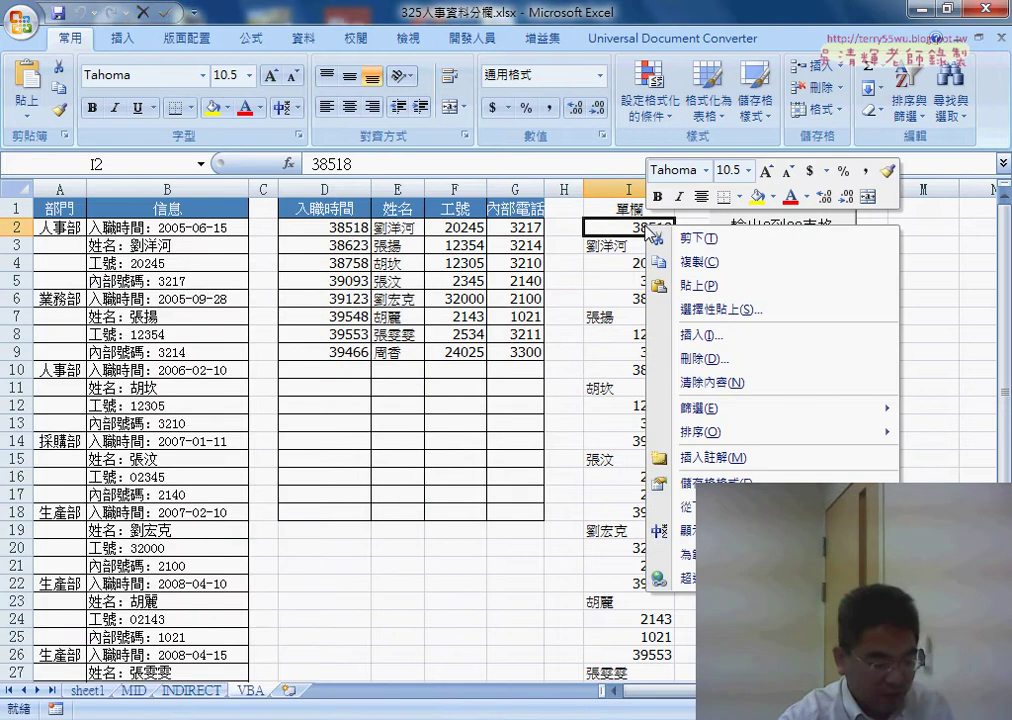
left_click(718, 482)
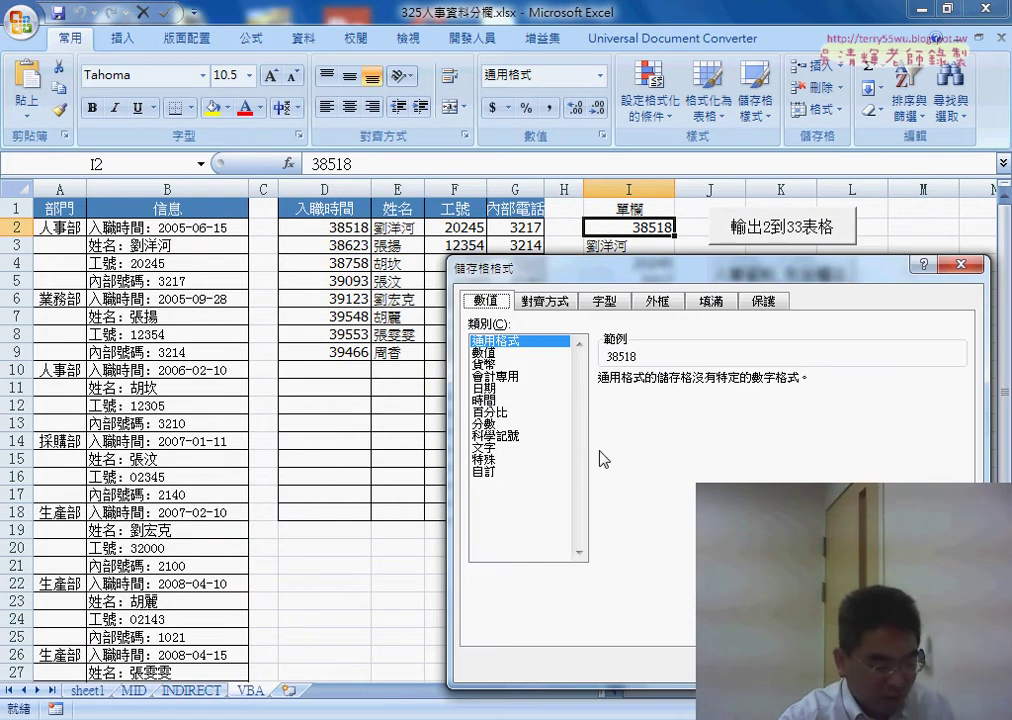
left_click(492, 389)
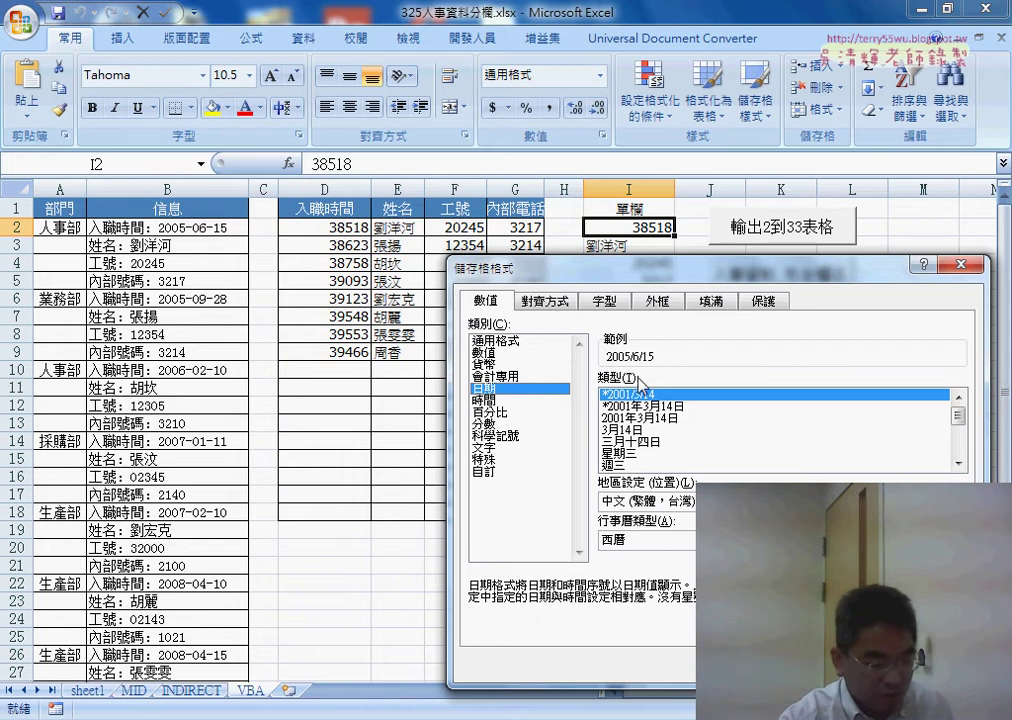
left_click(490, 474)
double_click(656, 395)
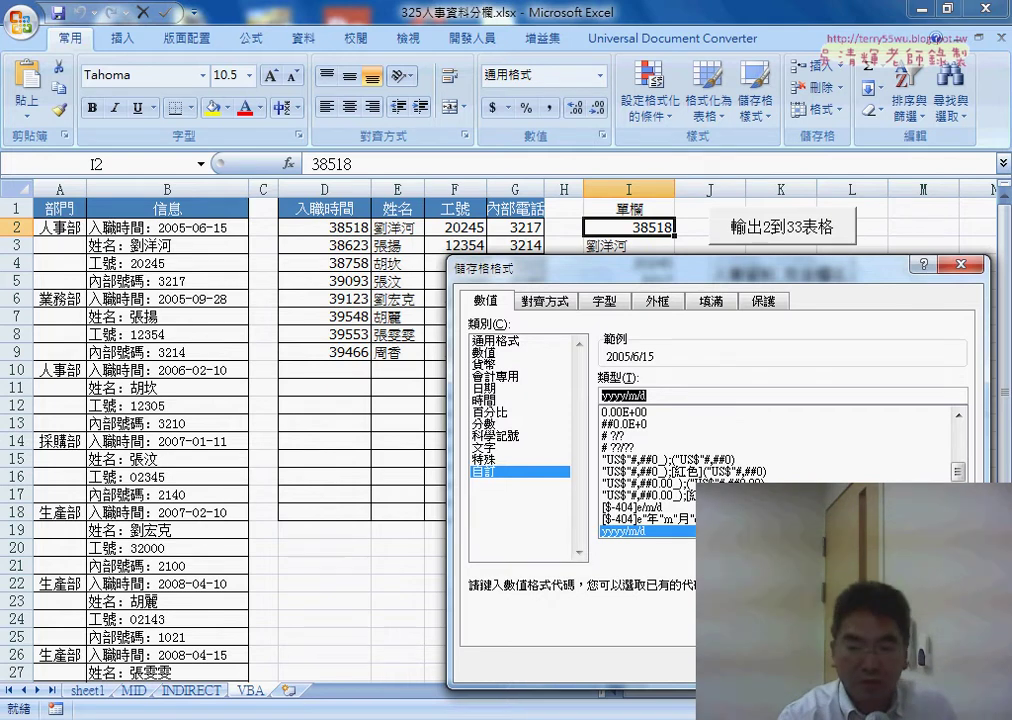
key("Escape")
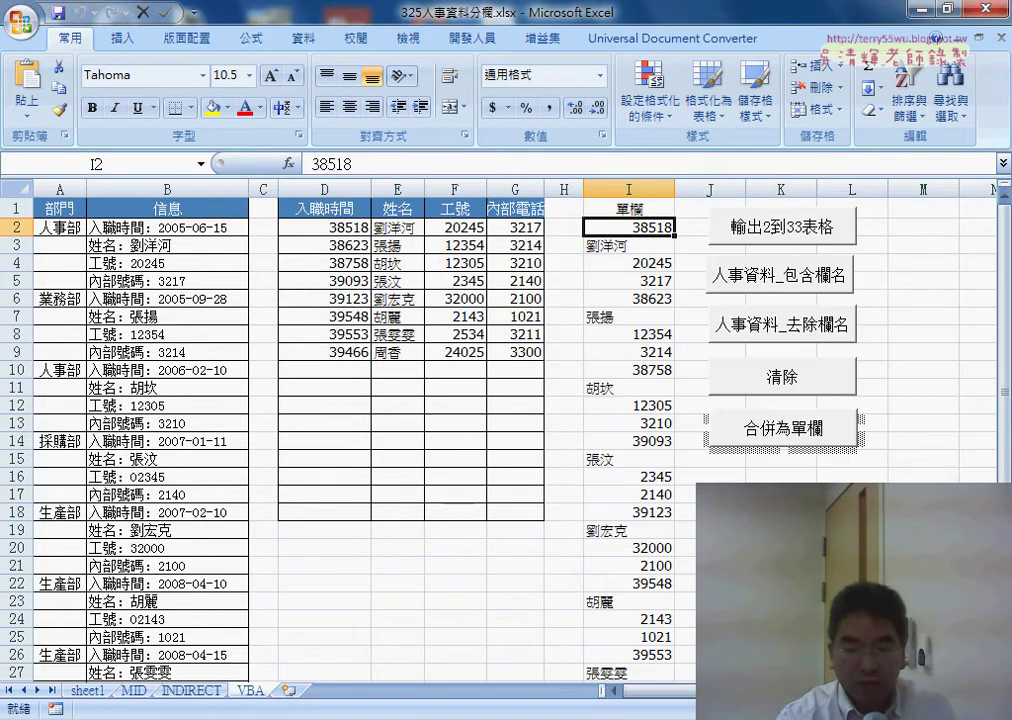
Step: Uncomment the three If…End If date-format lines in the macro
left_click(614, 602)
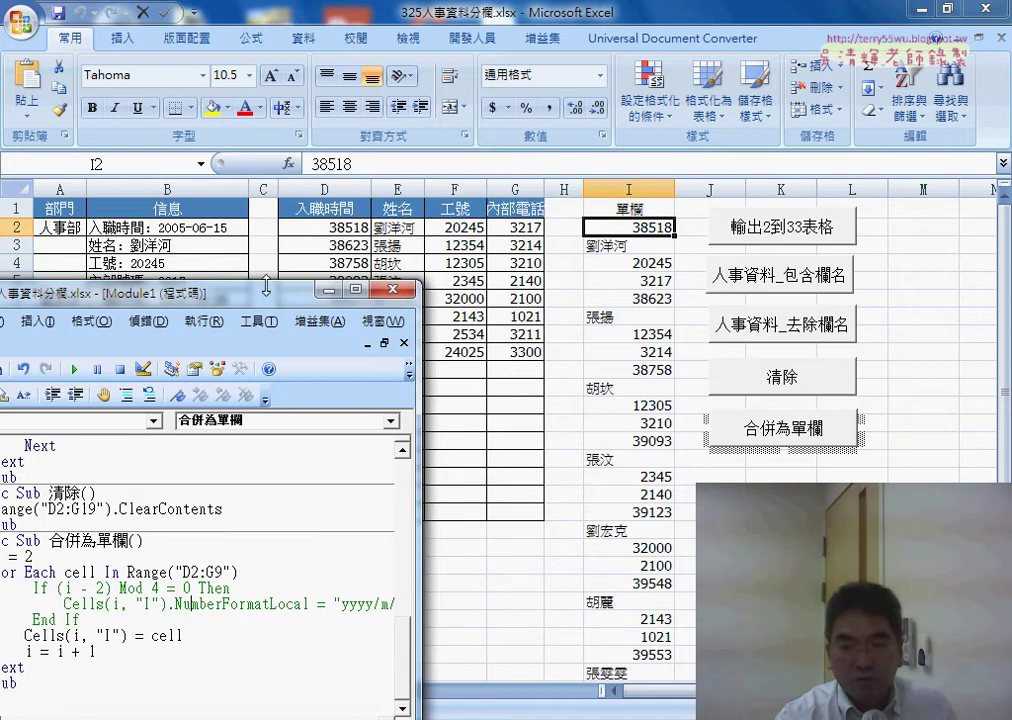
mouse_move(250, 295)
left_mouse_down()
mouse_move(269, 111)
mouse_move(386, 100)
mouse_move(410, 87)
left_mouse_up()
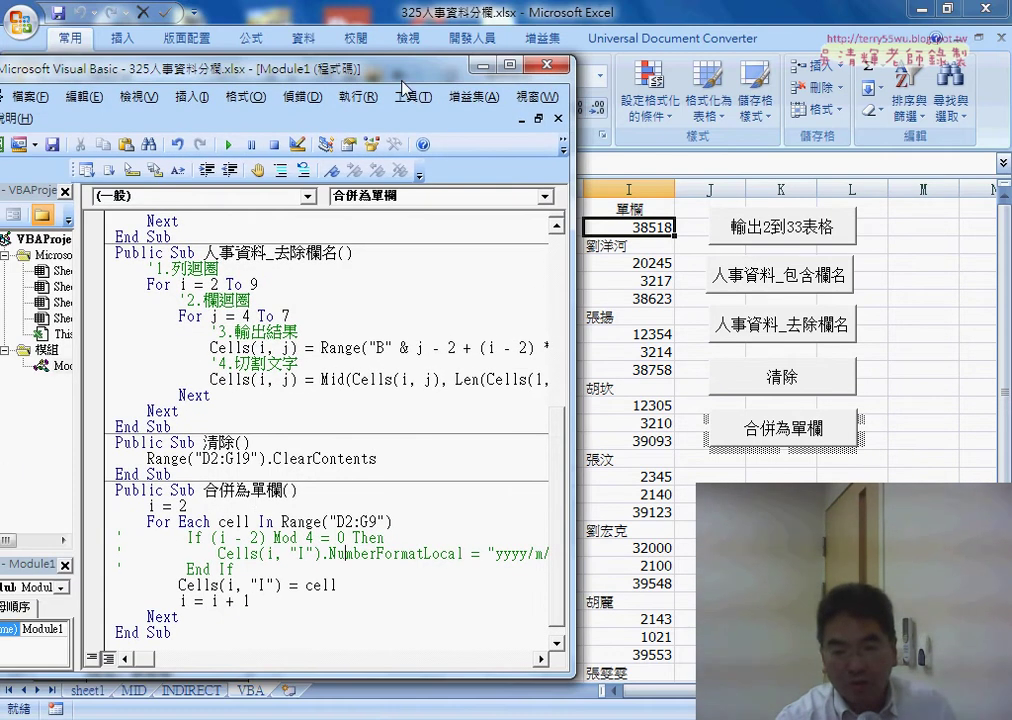
left_click_drag(118, 537, 236, 569)
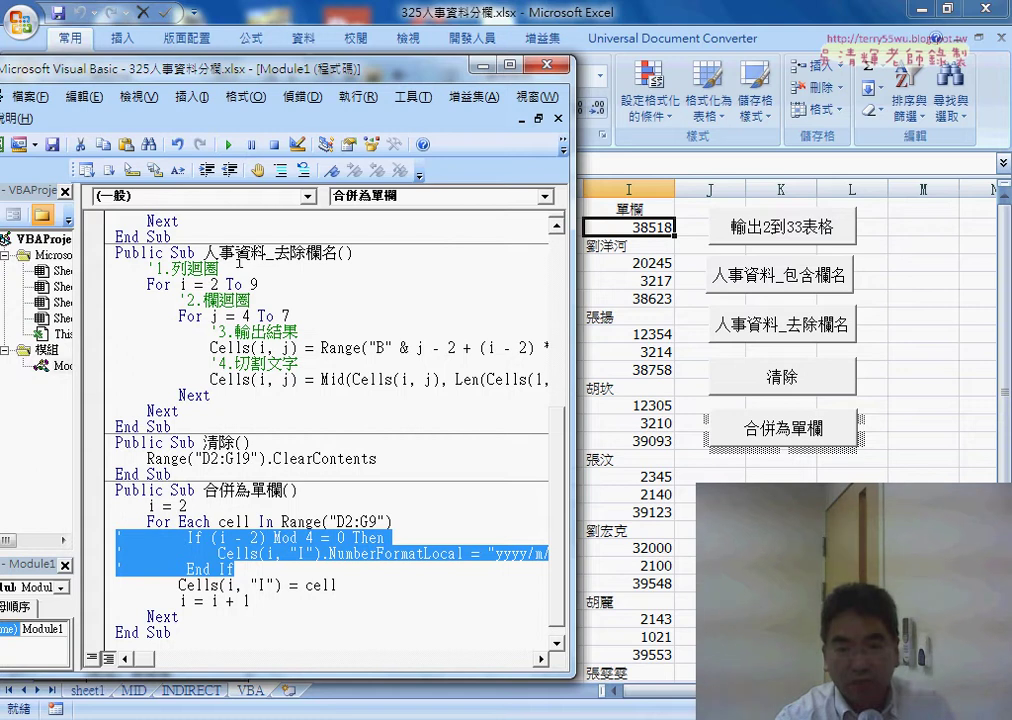
left_click(302, 170)
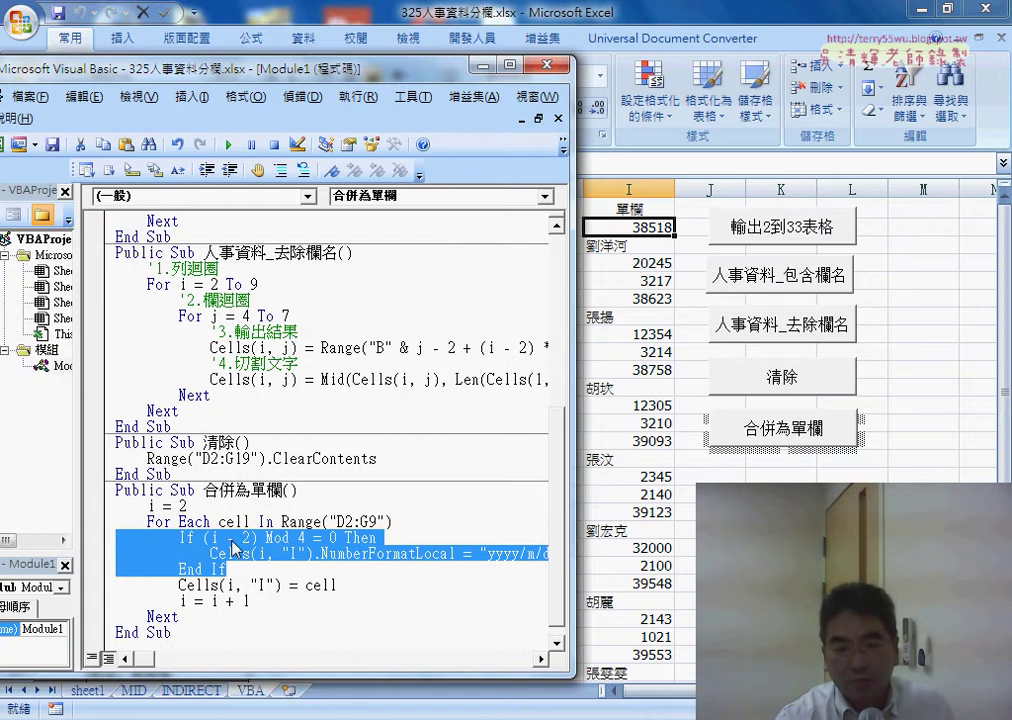
Step: Highlight i = 2 and the (i - 2) Mod 4 = 0 condition of the If line
left_click_drag(187, 507, 148, 507)
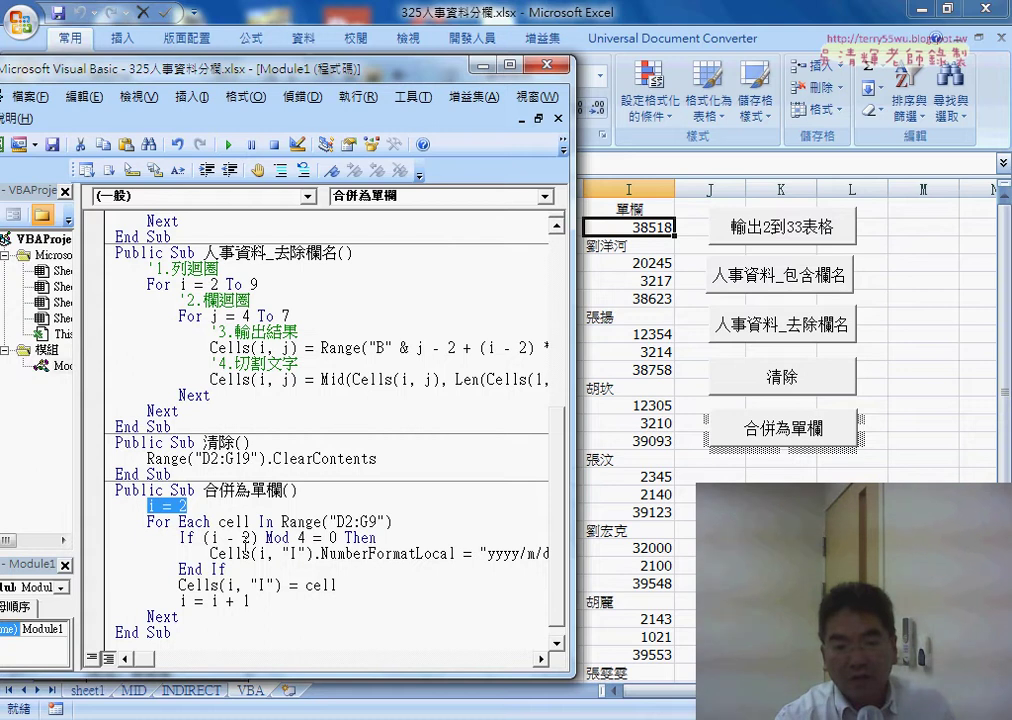
left_click_drag(257, 539, 232, 538)
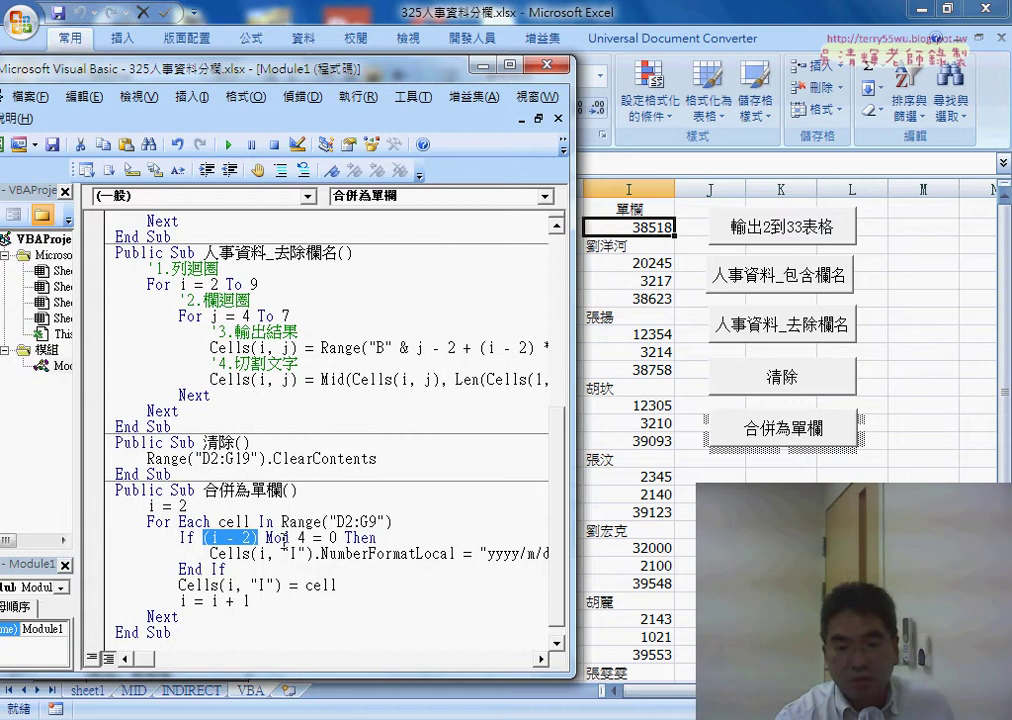
left_click(205, 538)
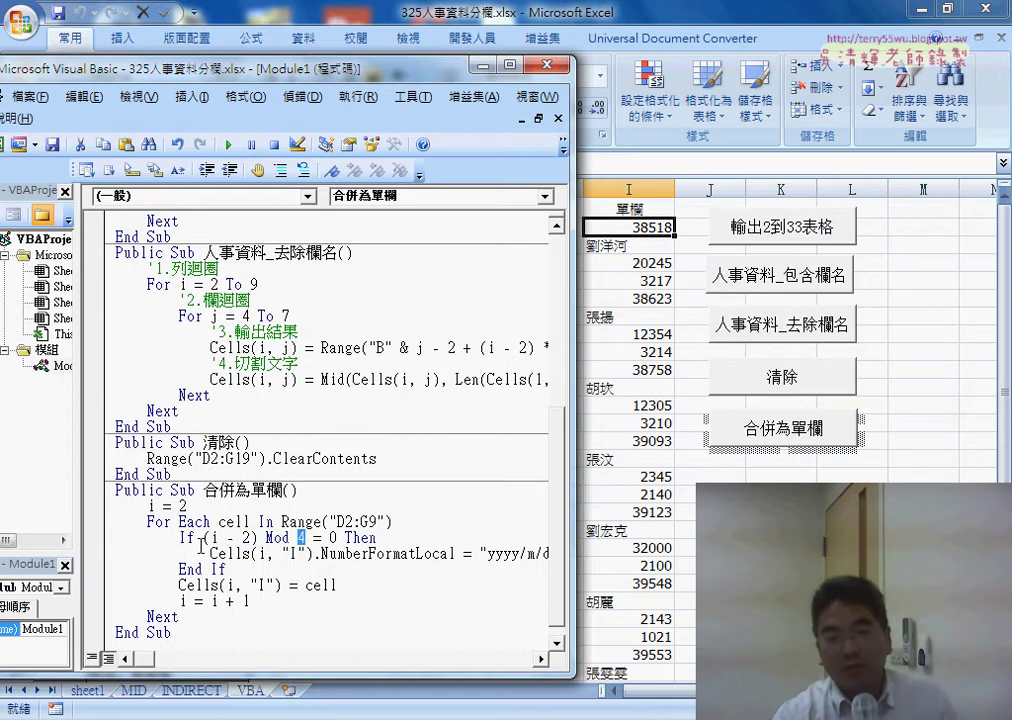
left_click_drag(205, 538, 305, 538)
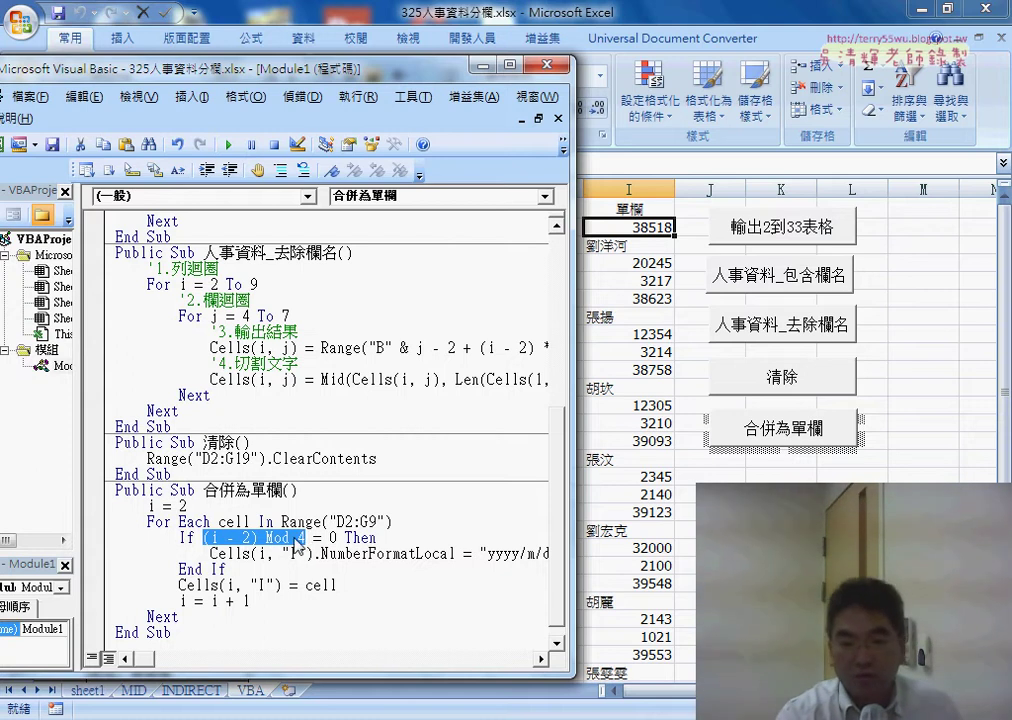
left_click_drag(314, 538, 339, 538)
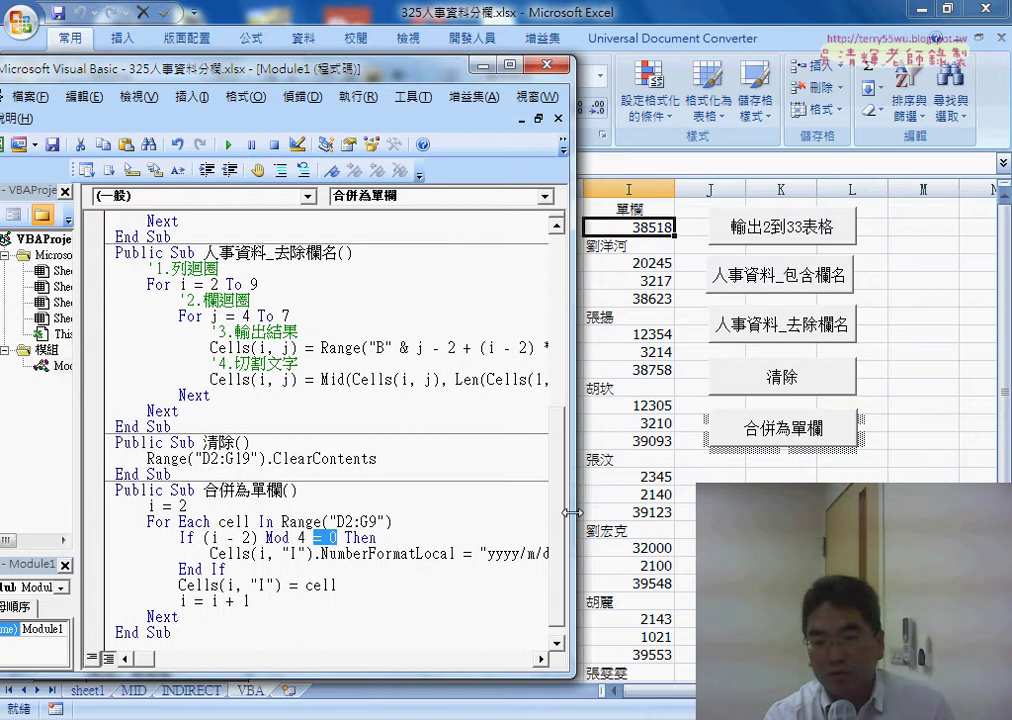
Step: Widen the editor, highlight .NumberFormatLocal and "yyyy/m/d", then return to the worksheet with Alt+F11
left_click_drag(571, 512, 716, 510)
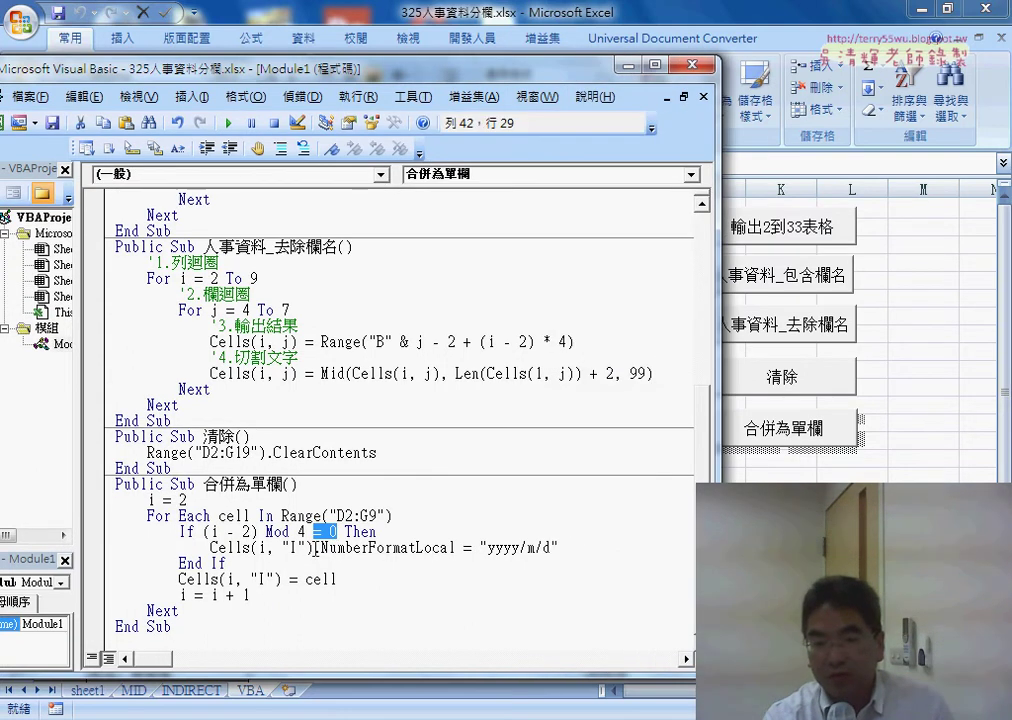
left_click_drag(315, 548, 455, 548)
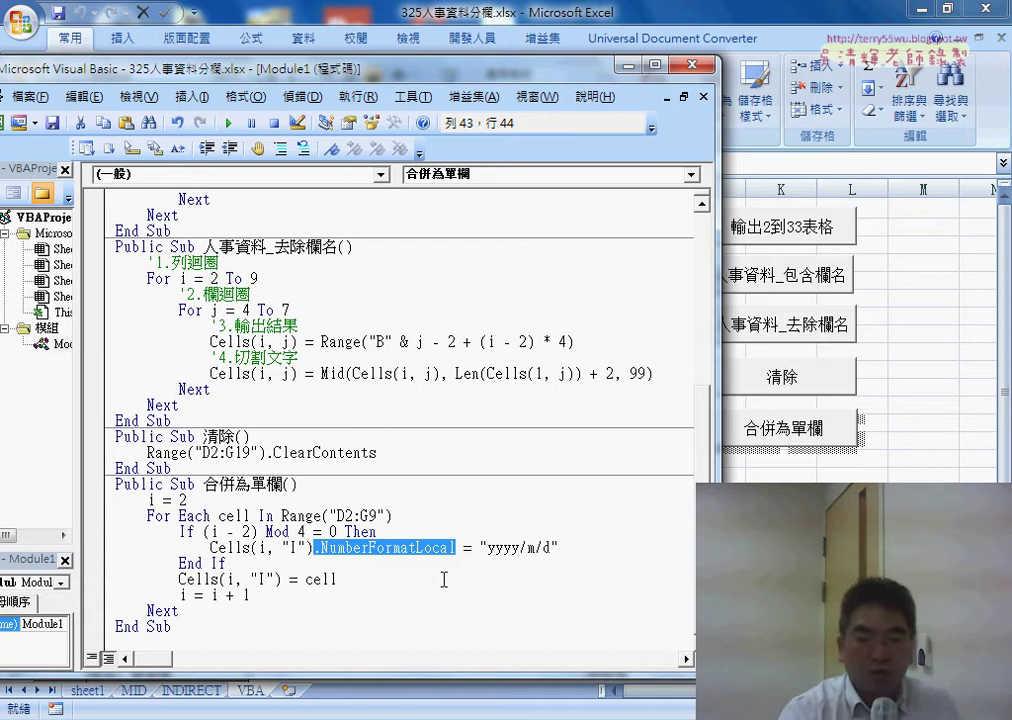
left_click(493, 548)
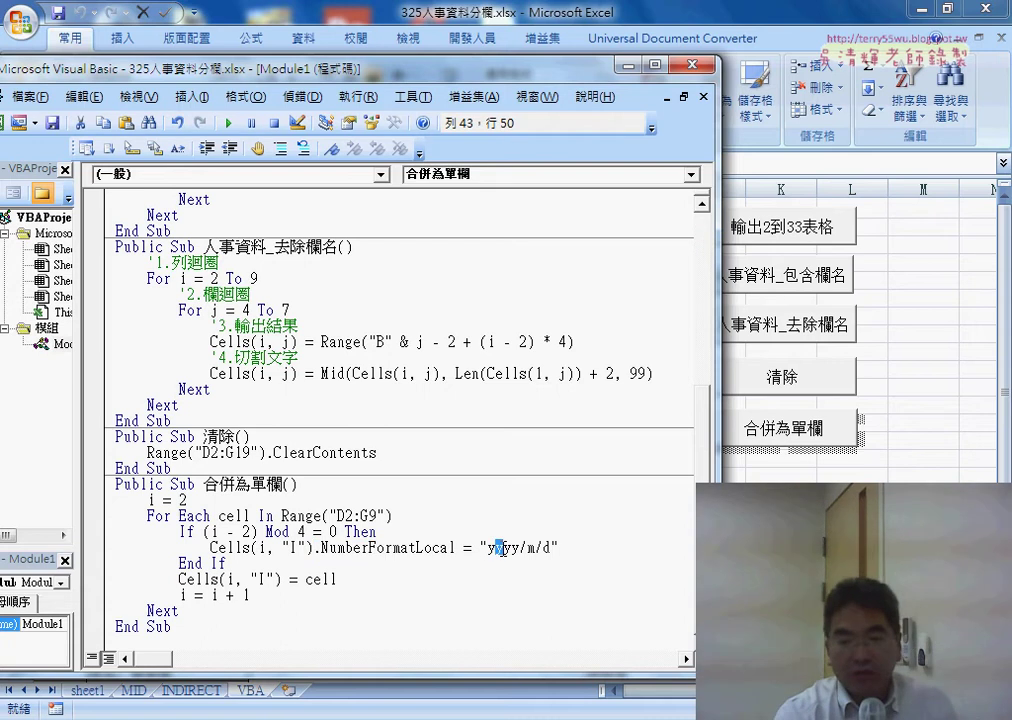
left_click_drag(541, 547, 550, 547)
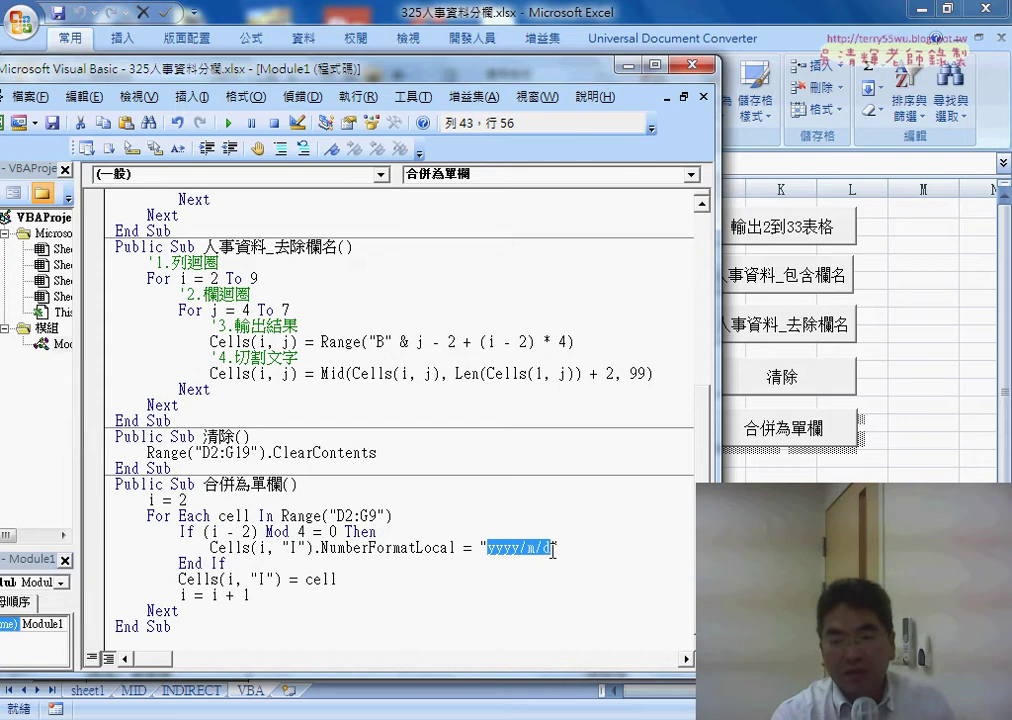
key("alt+F11")
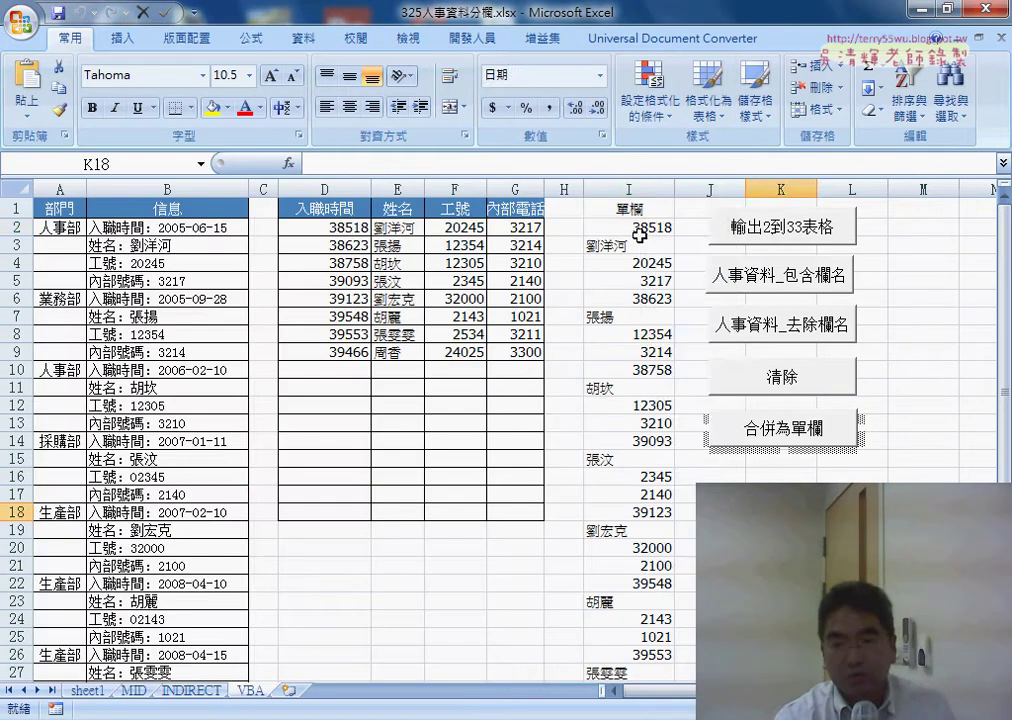
Step: Look up the yyyy/m/d custom code in I2's Format Cells, cancel, and bring back the VBA editor
right_click(639, 235)
left_click(690, 490)
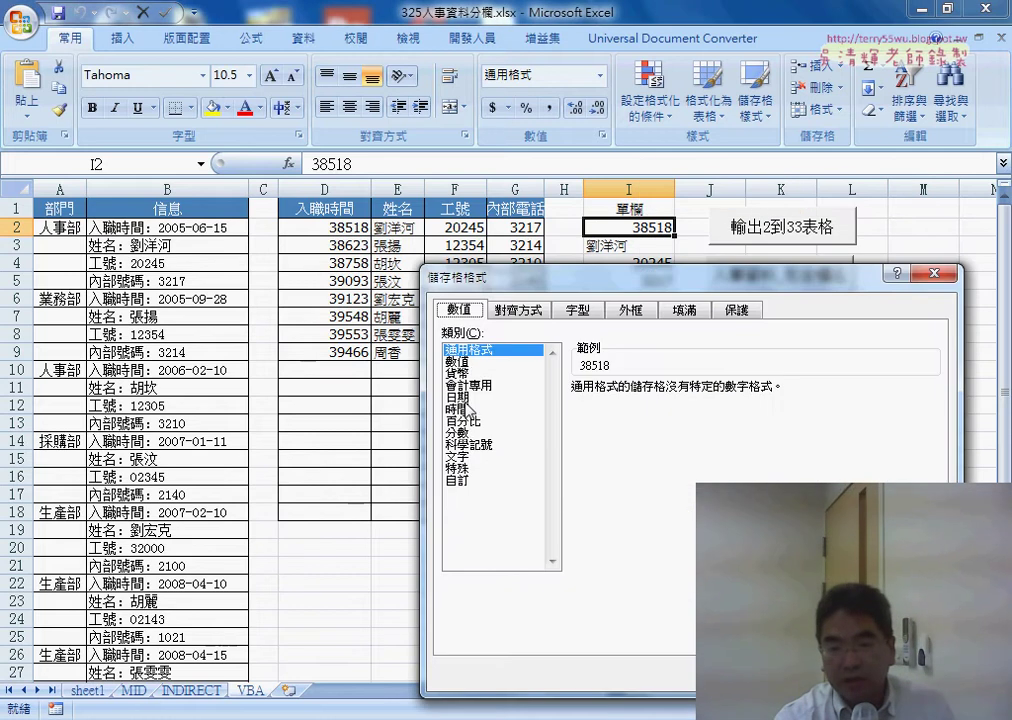
left_click(458, 397)
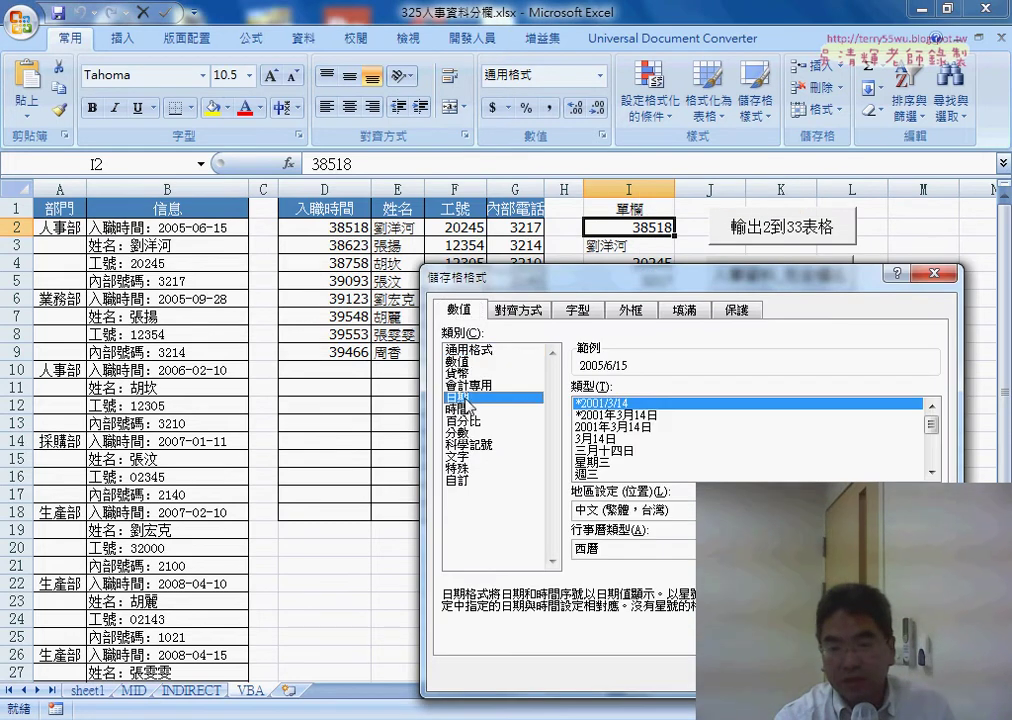
left_click(452, 481)
left_click_drag(631, 404, 559, 412)
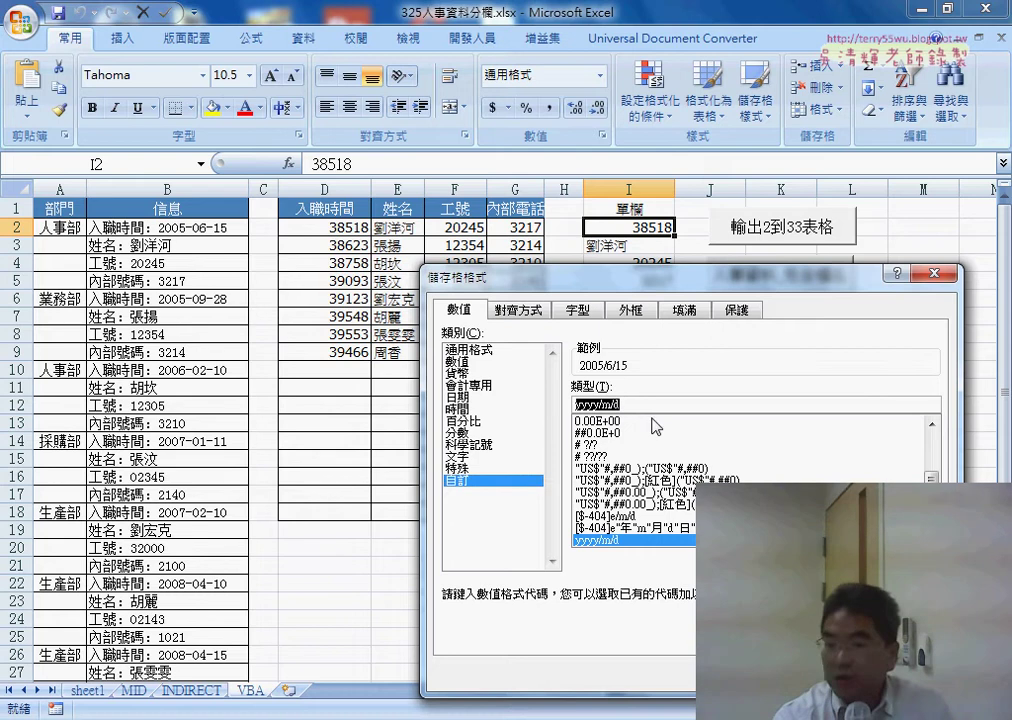
key("Escape")
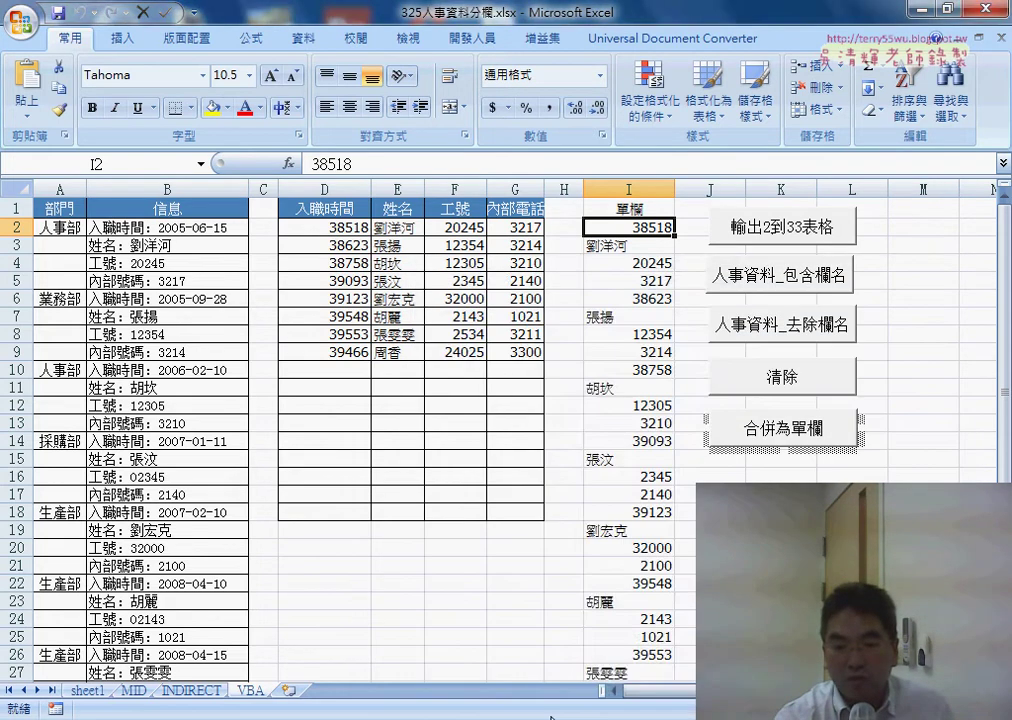
left_click(597, 665)
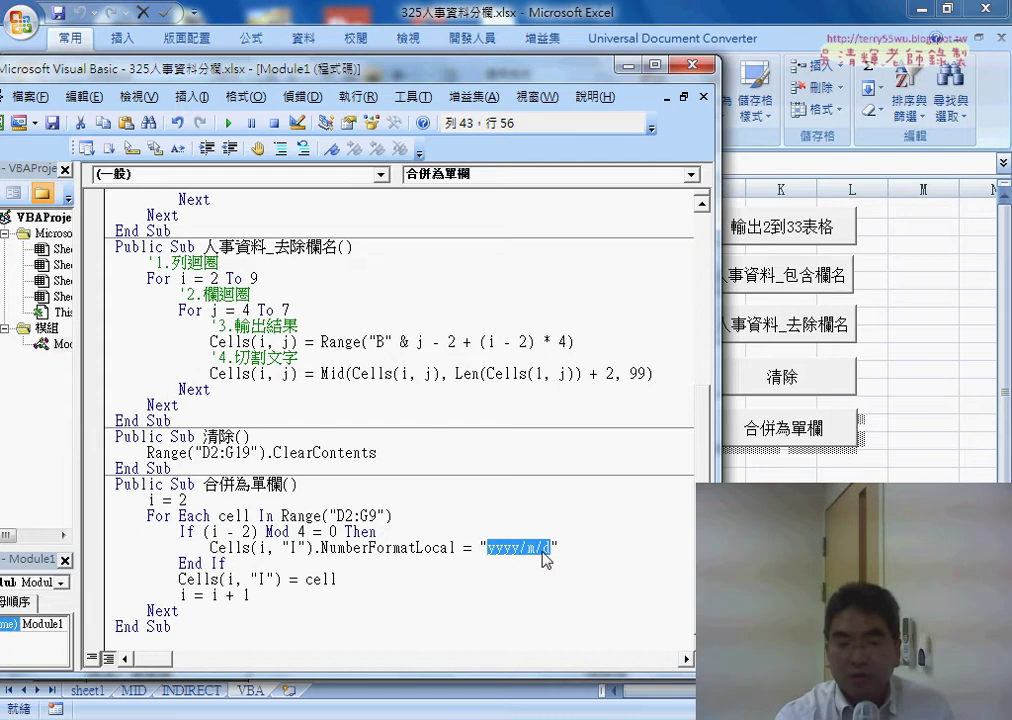
Step: Narrow the VBA editor to show column I, mark the value and counter lines, and select I2:I33
left_click_drag(228, 563, 115, 532)
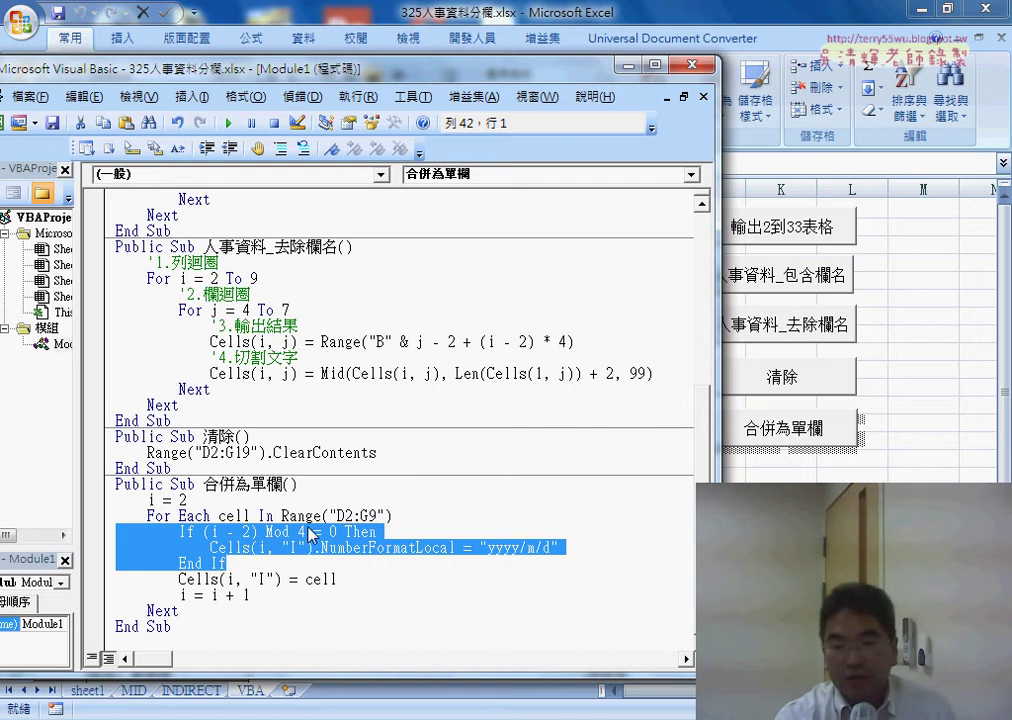
left_click_drag(719, 482, 605, 482)
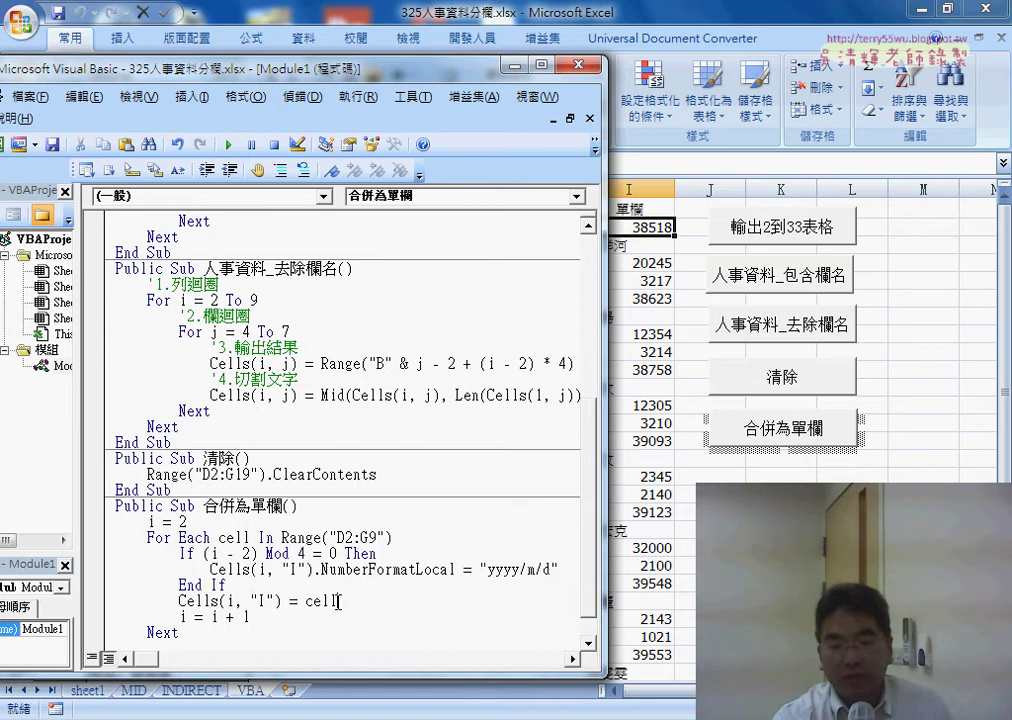
left_click_drag(334, 601, 298, 601)
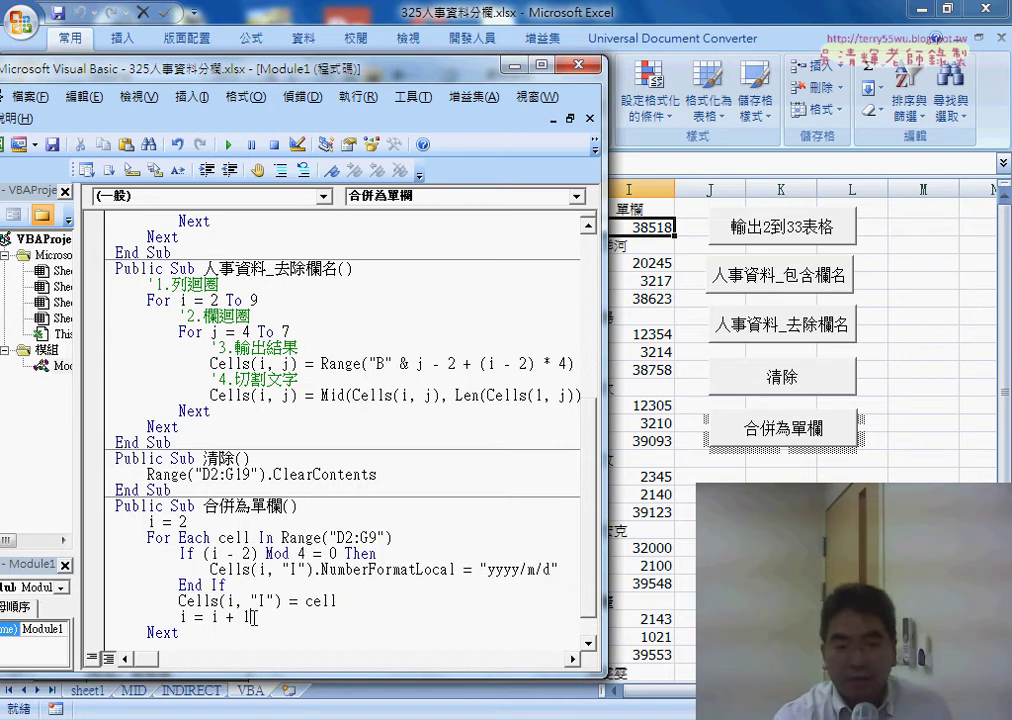
left_click_drag(250, 616, 181, 618)
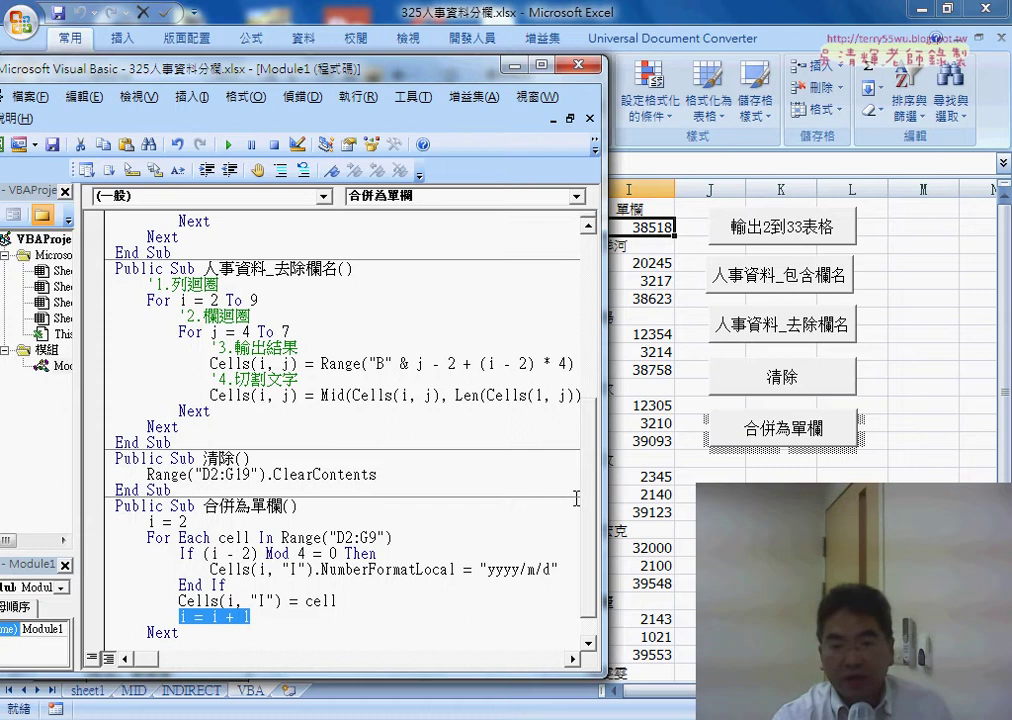
left_click_drag(650, 230, 672, 662)
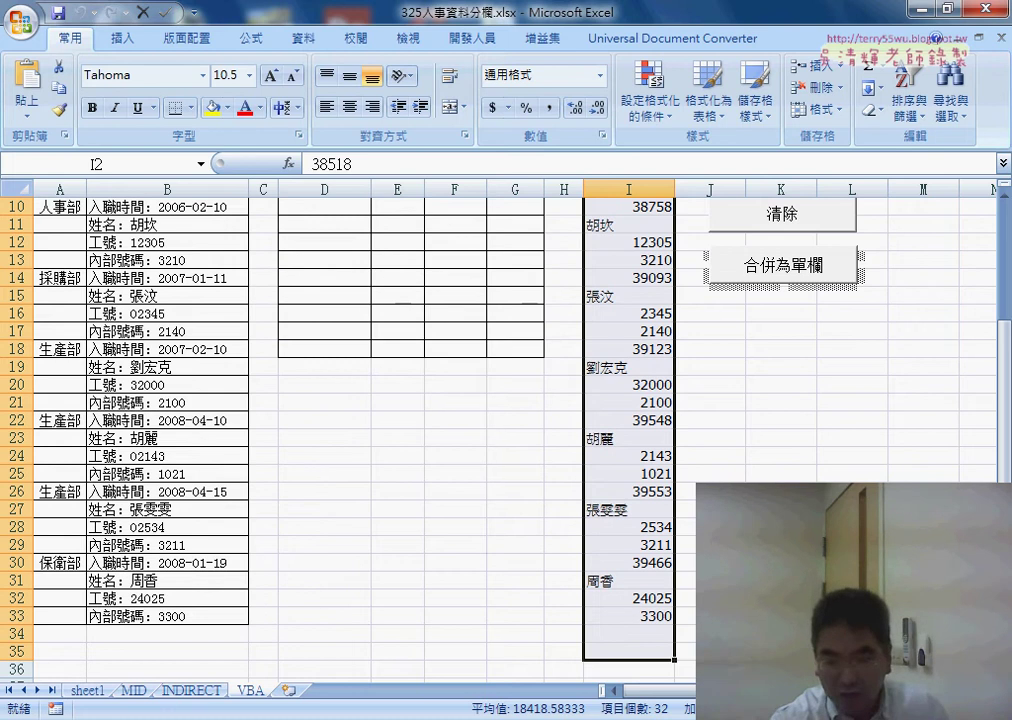
Step: Clear I2:I33 and rerun 合併為單欄 from the editor so hire dates show like 2005/6/15
key("Delete")
scroll(500, 400, "up", 3)
left_click(593, 632)
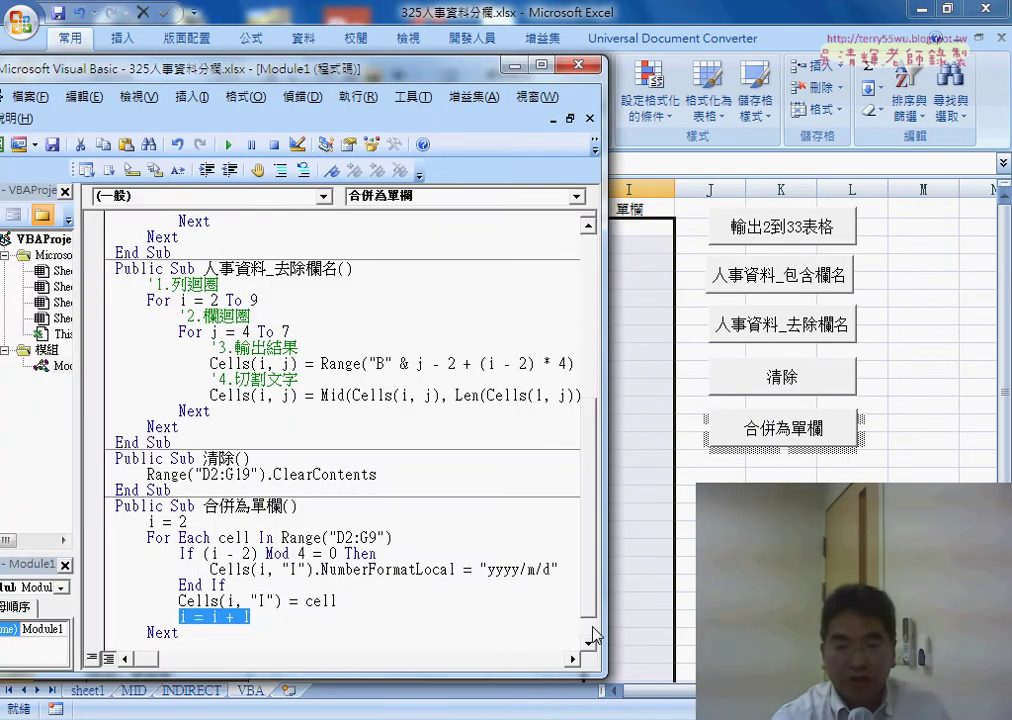
left_click(265, 553)
left_click(230, 145)
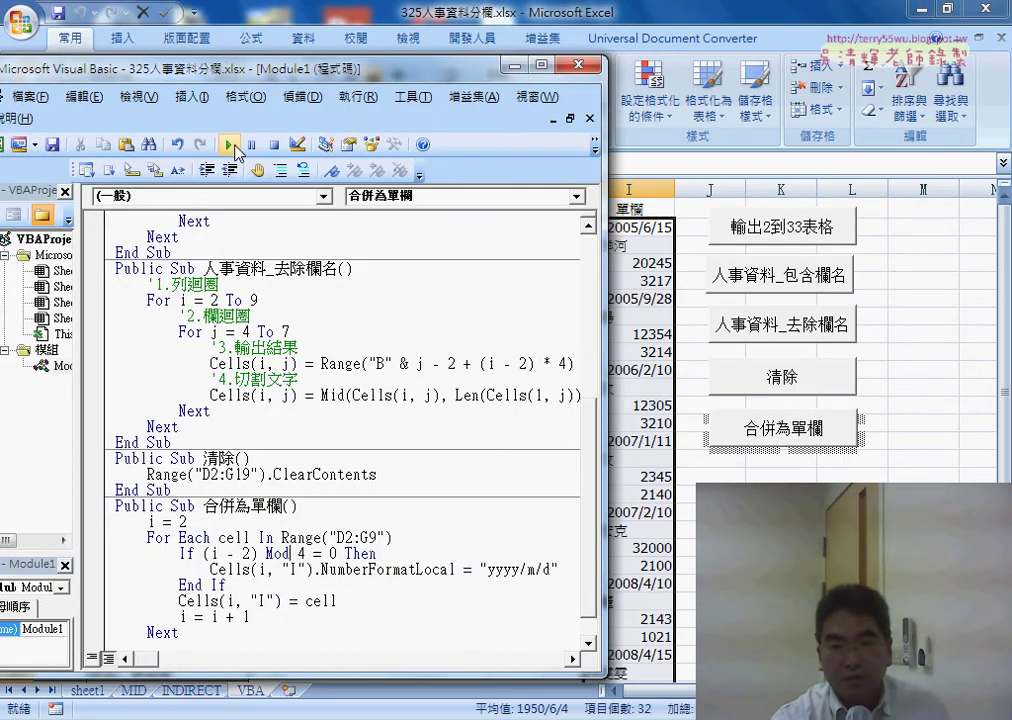
left_click_drag(262, 68, 172, 62)
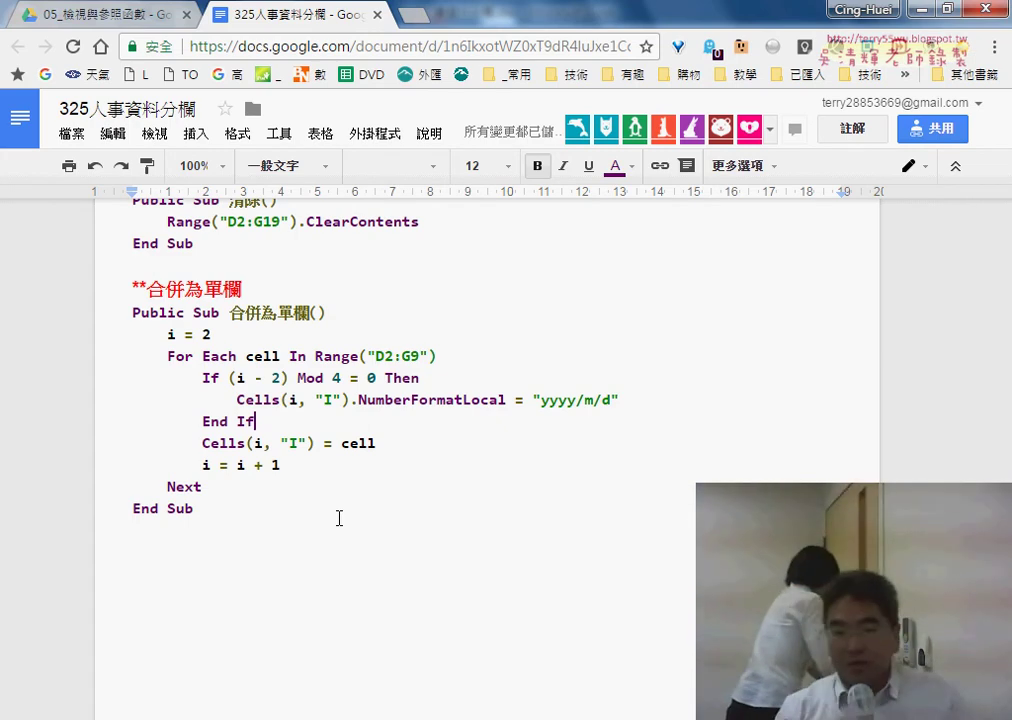
Step: Select the 合併為單欄 macro code from End Sub to Public Sub, then open 326班級成績查詢 from Drive
left_click(230, 514)
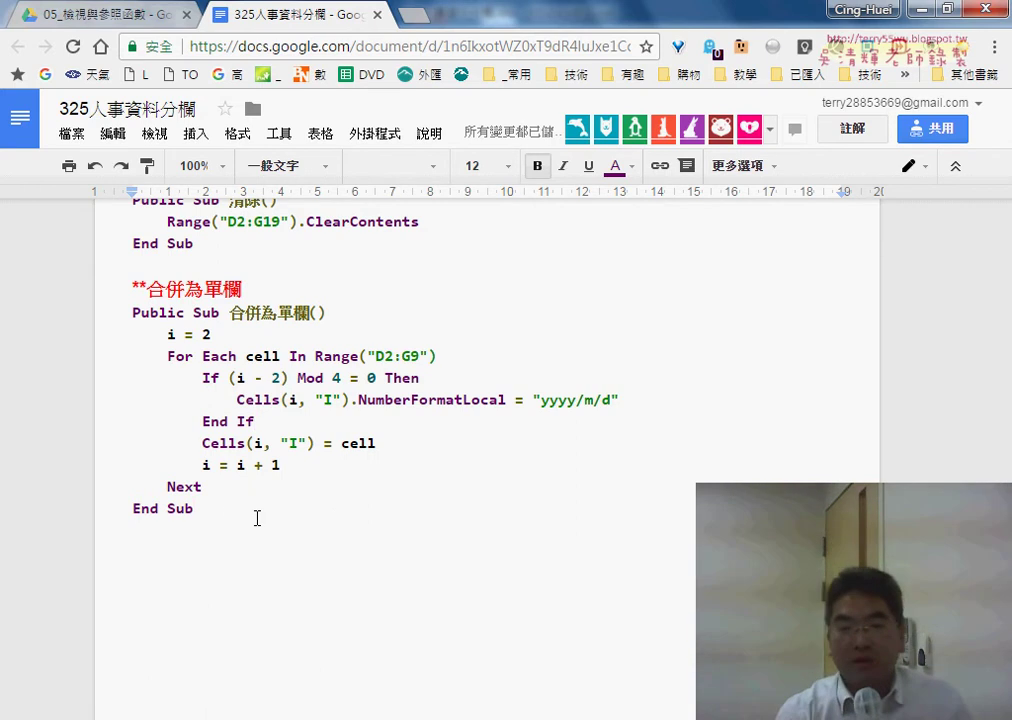
left_click_drag(257, 518, 111, 316)
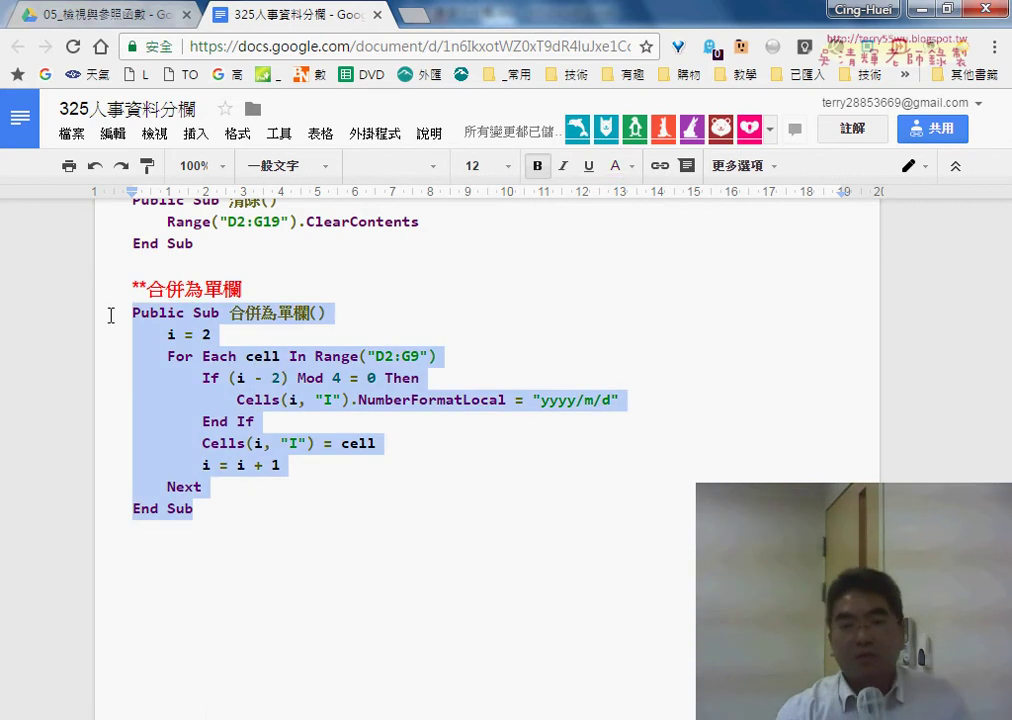
left_click(130, 24)
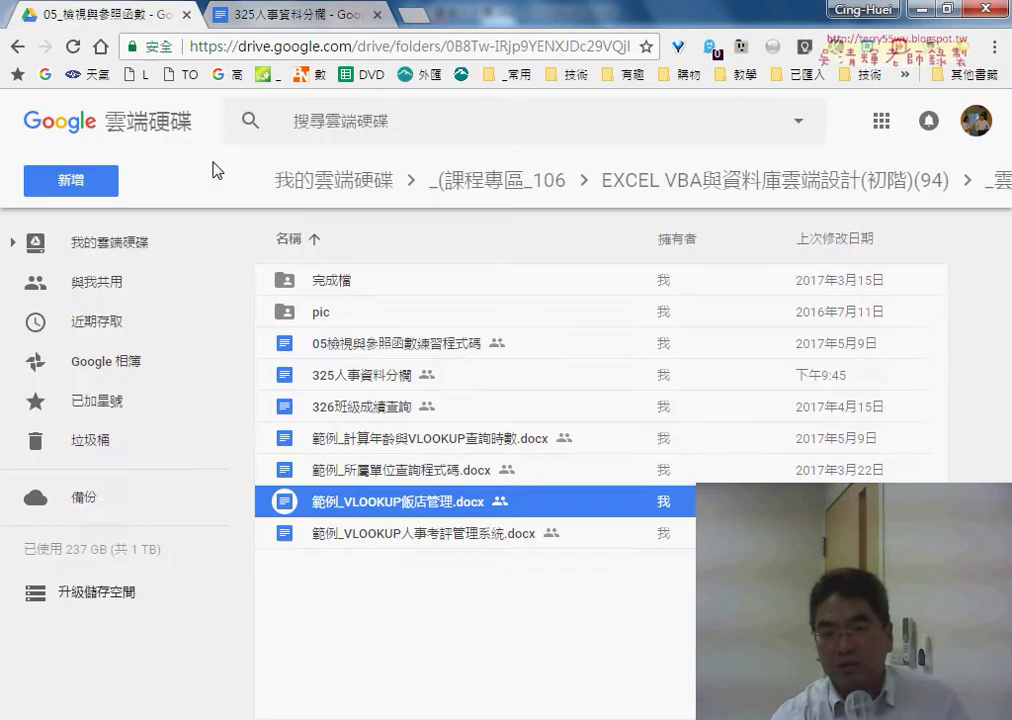
double_click(372, 415)
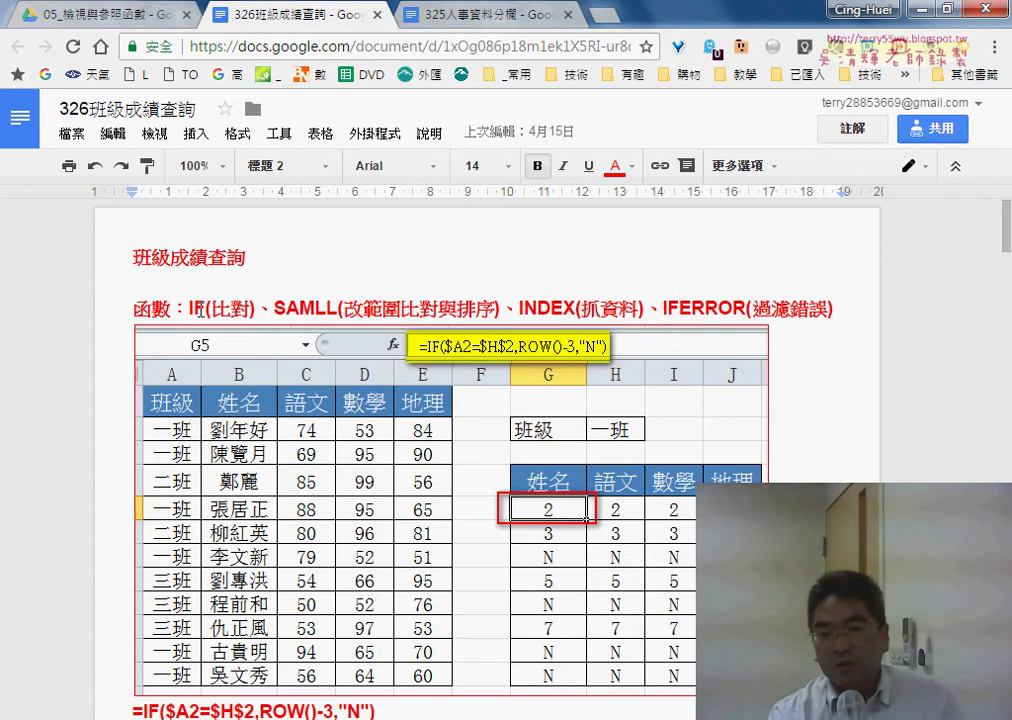
Step: Highlight the heading's function list, then select the Public Sub 班級 macro code in 326班級成績查詢
left_click_drag(190, 309, 838, 303)
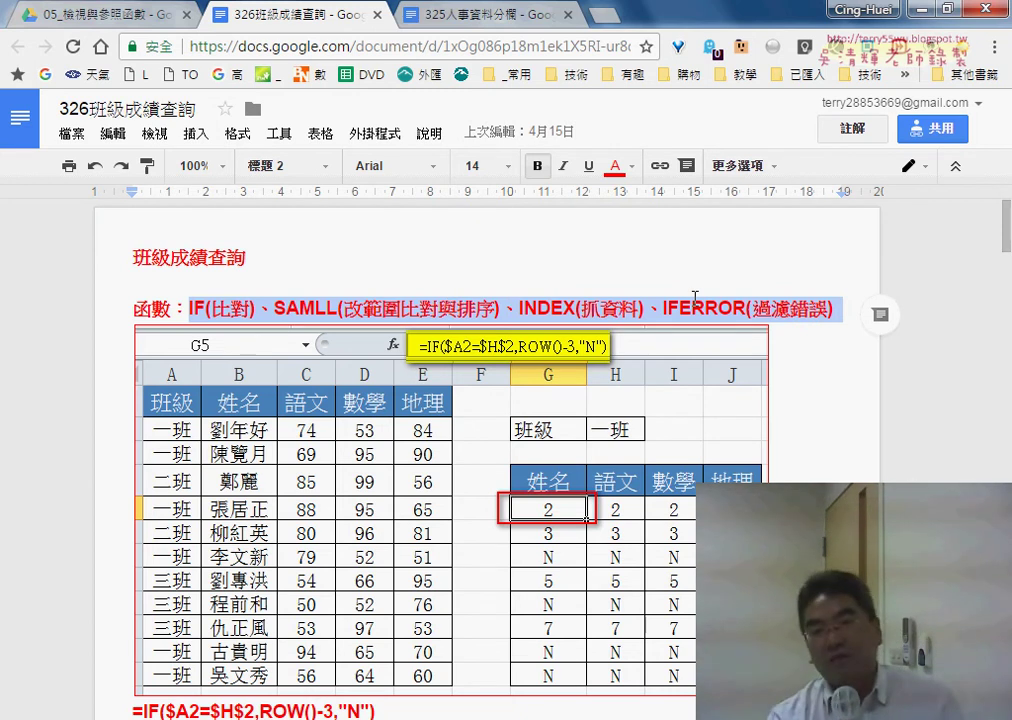
scroll(861, 429, "down", 3)
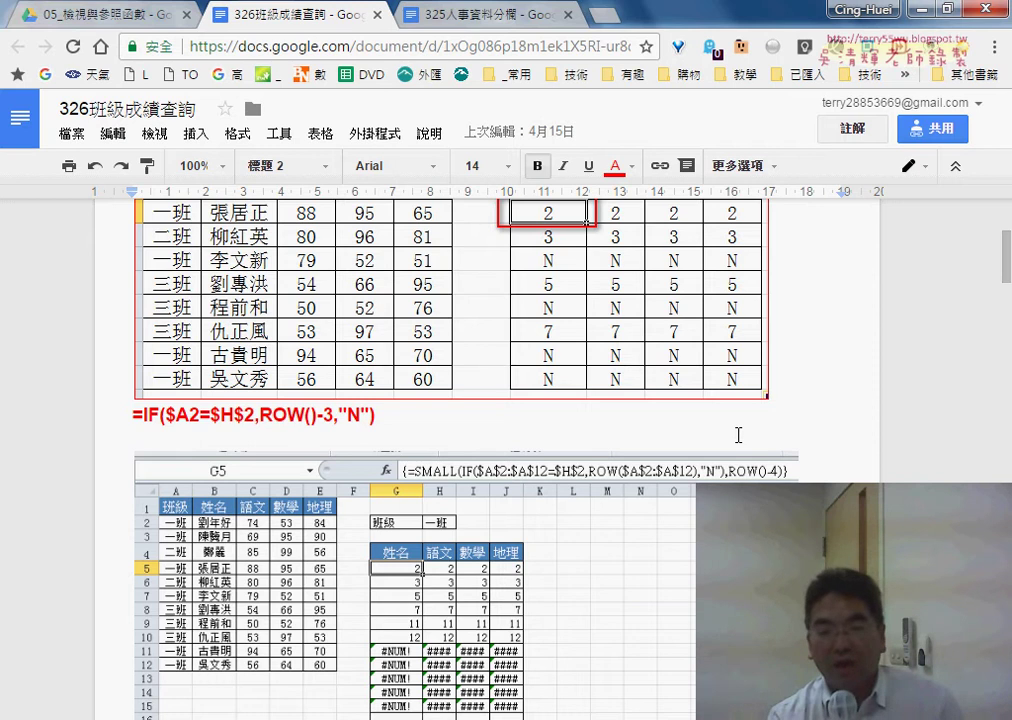
scroll(738, 435, "down", 5)
scroll(730, 436, "down", 3)
scroll(714, 436, "down", 4)
scroll(723, 443, "down", 3)
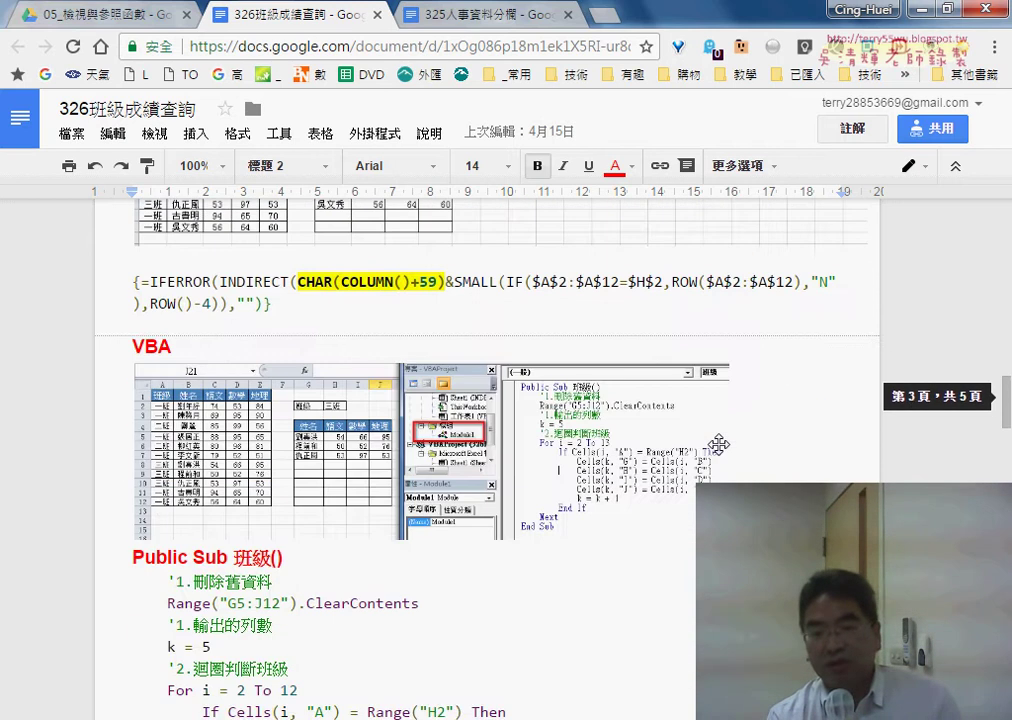
scroll(717, 447, "down", 2)
scroll(706, 463, "down", 1)
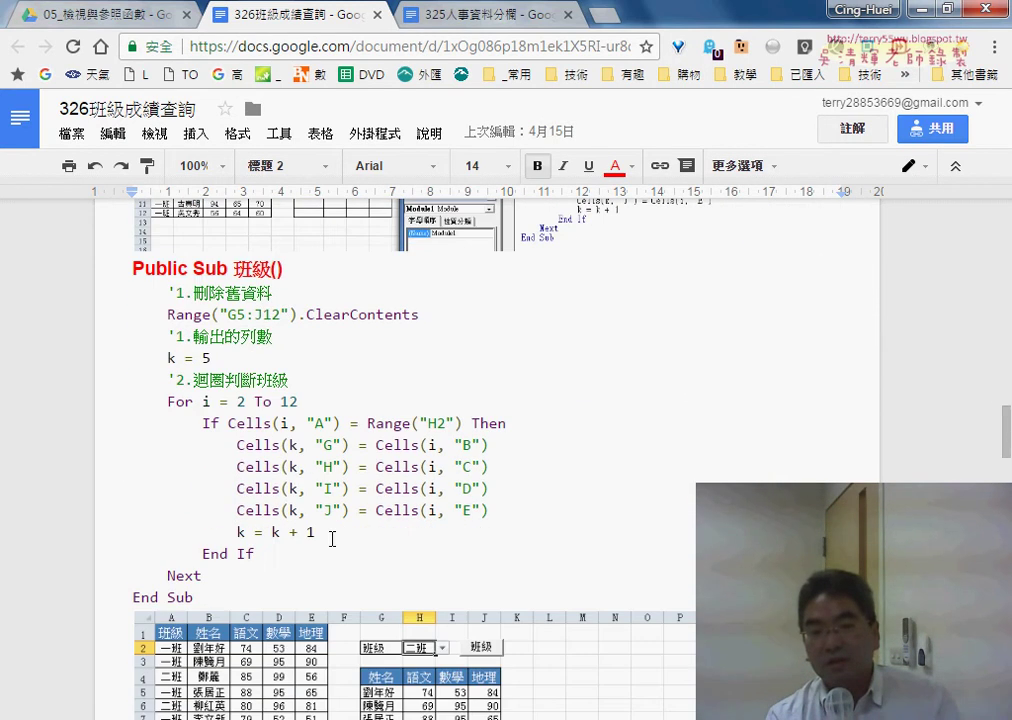
left_click_drag(195, 597, 109, 266)
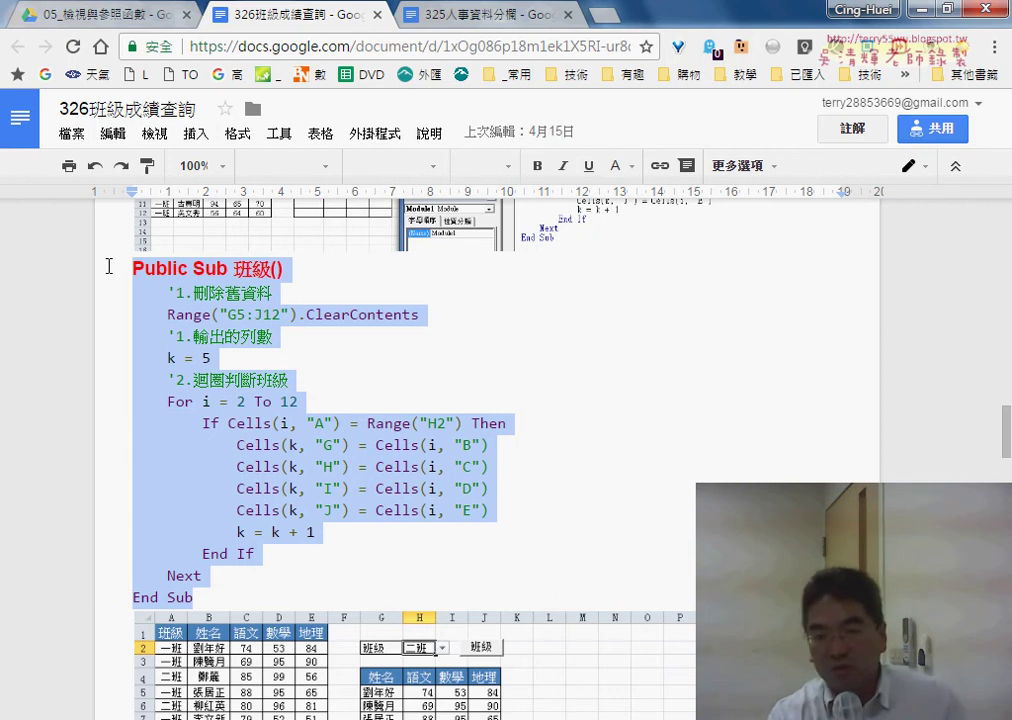
Step: Scroll past the 班級 code and return to the Google Drive file list
scroll(300, 480, "down", 1)
scroll(300, 480, "down", 2)
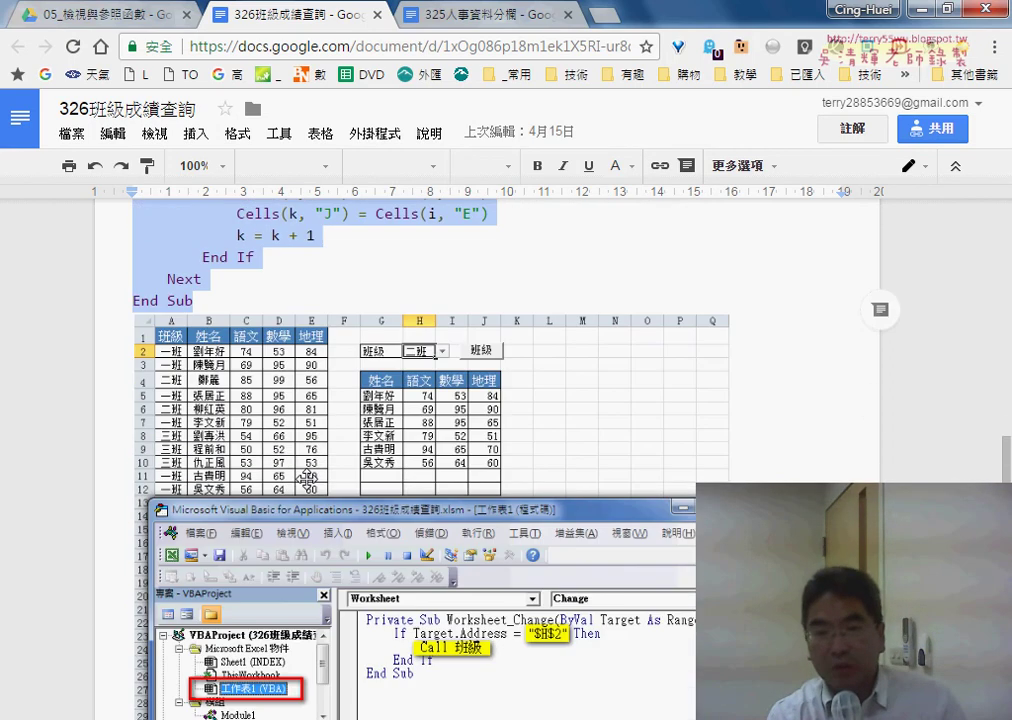
left_click(130, 20)
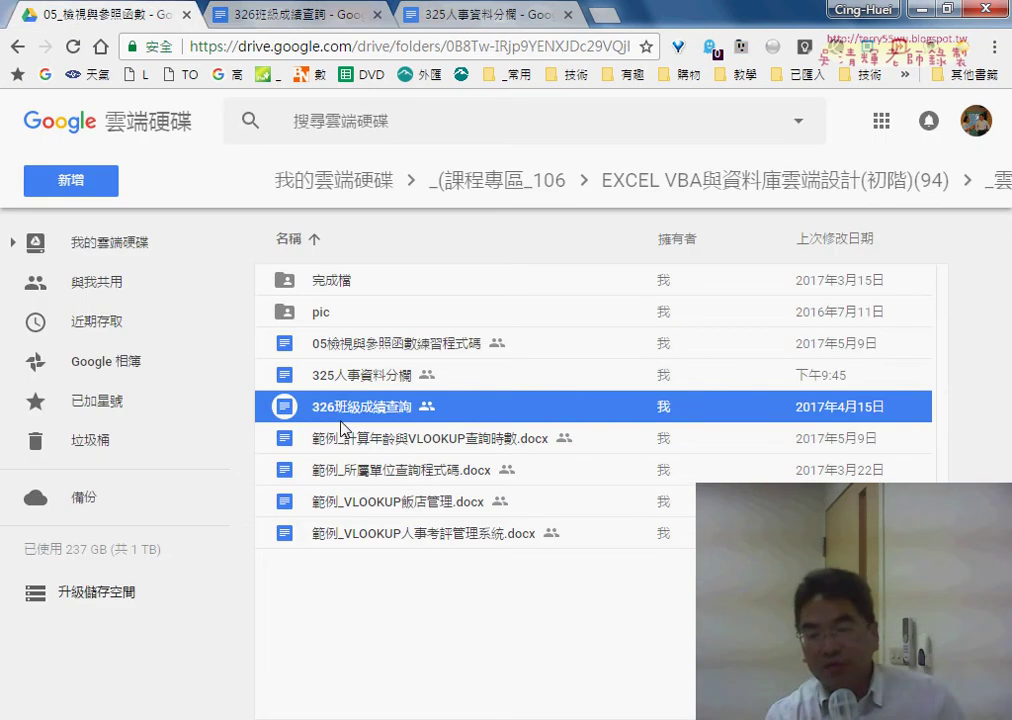
Step: Go back, enter 其他補充範例(89), climb to the EXCEL VBA與資料庫雲端設計(初階)(94) folder, and open 教學論壇
left_click(17, 48)
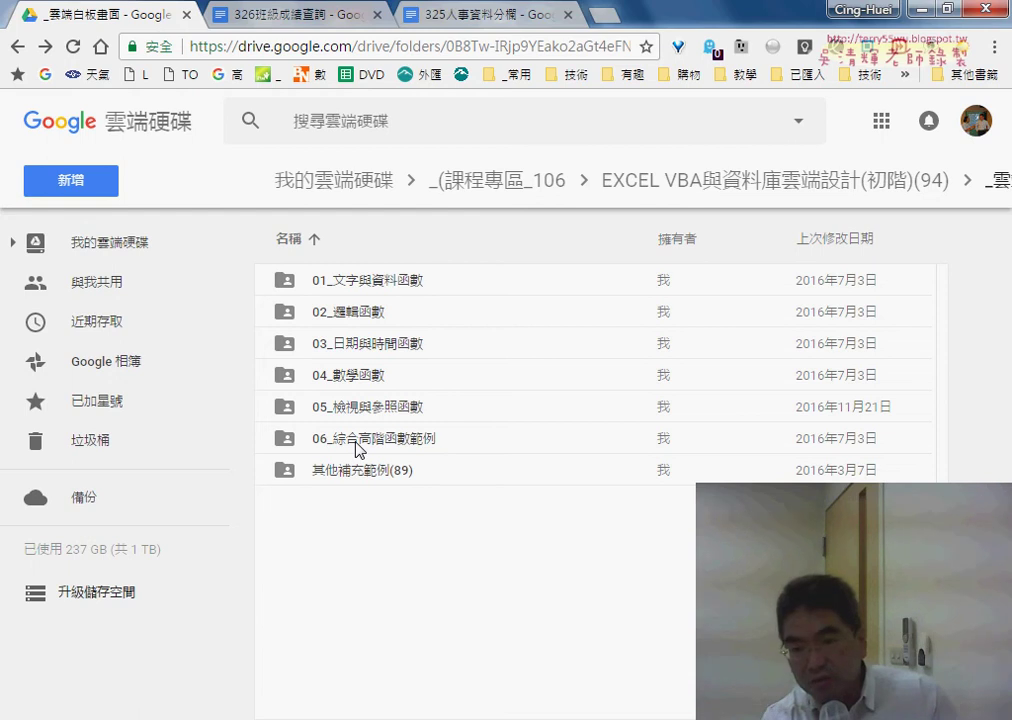
left_click(357, 448)
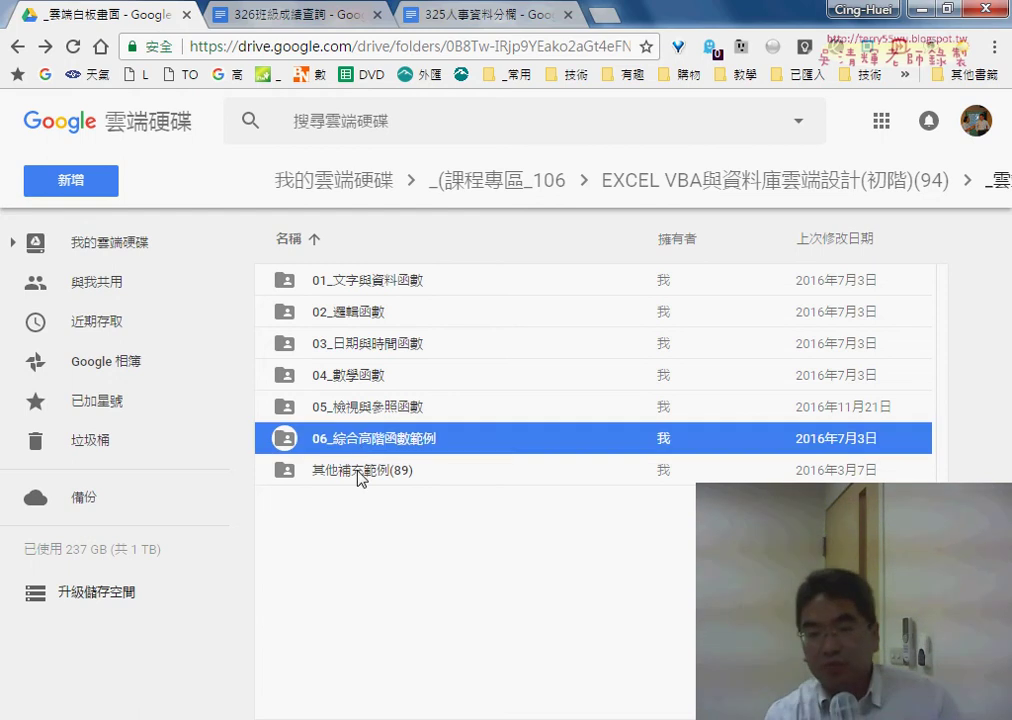
double_click(357, 471)
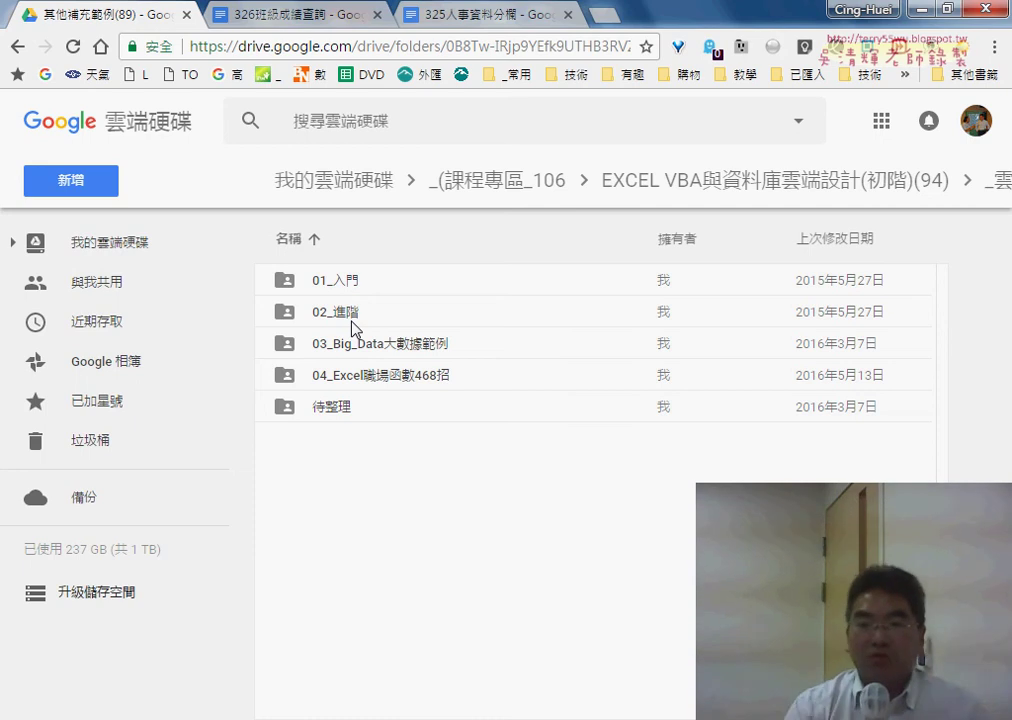
left_click(660, 181)
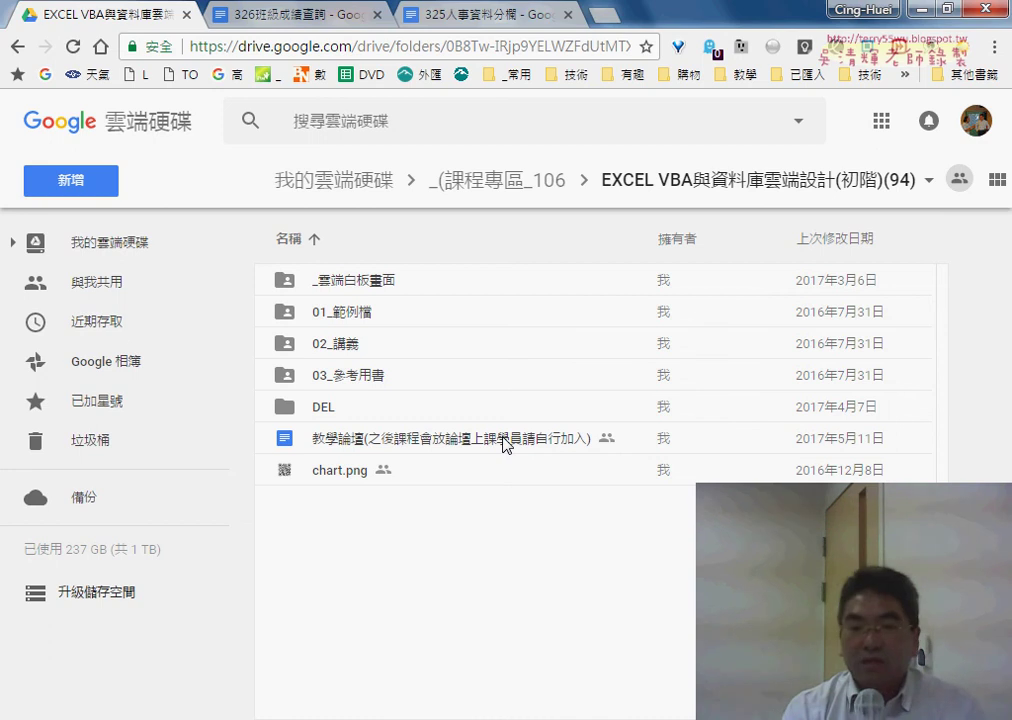
double_click(504, 445)
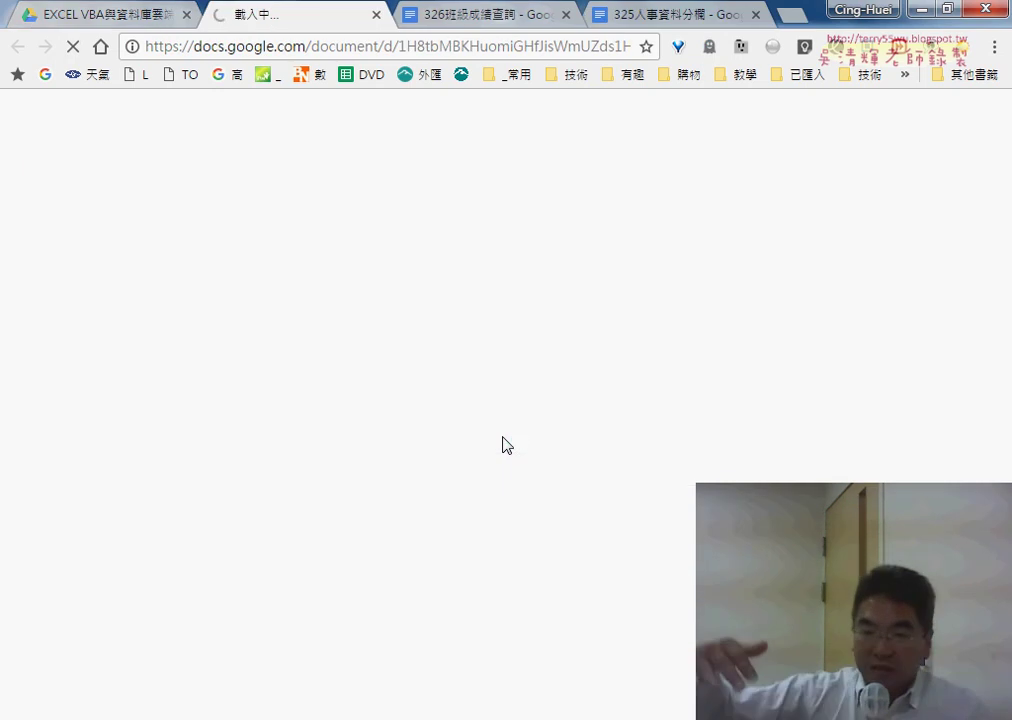